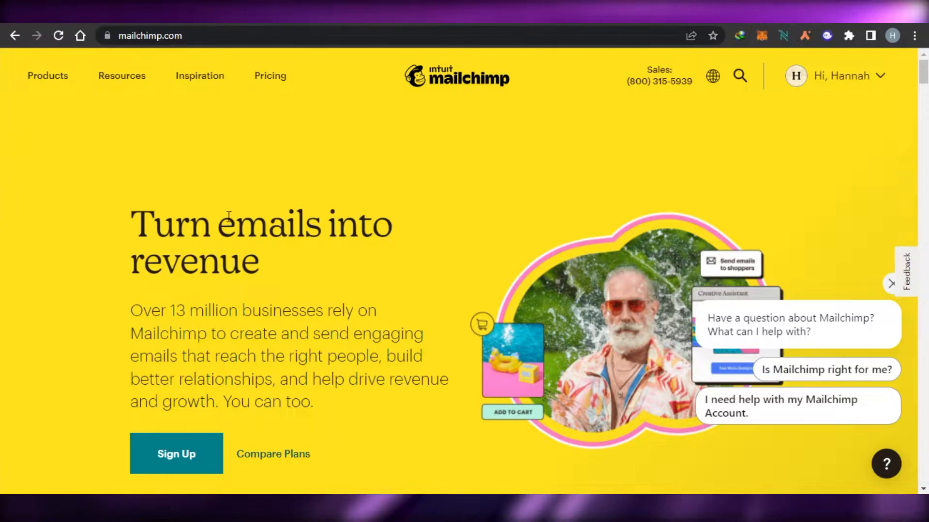
Step: Look over the Mailchimp home page, its Resources links and the account dashboard open alongside it
click(130, 74)
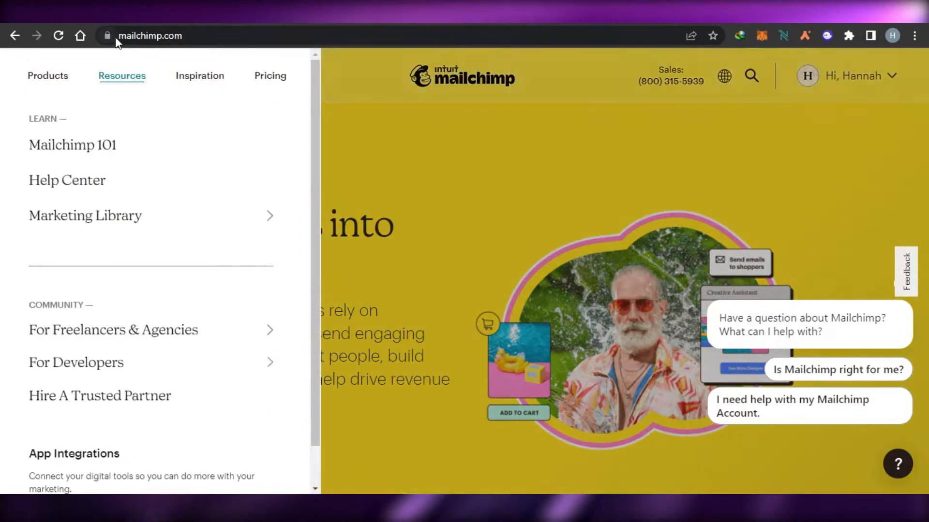
click(379, 169)
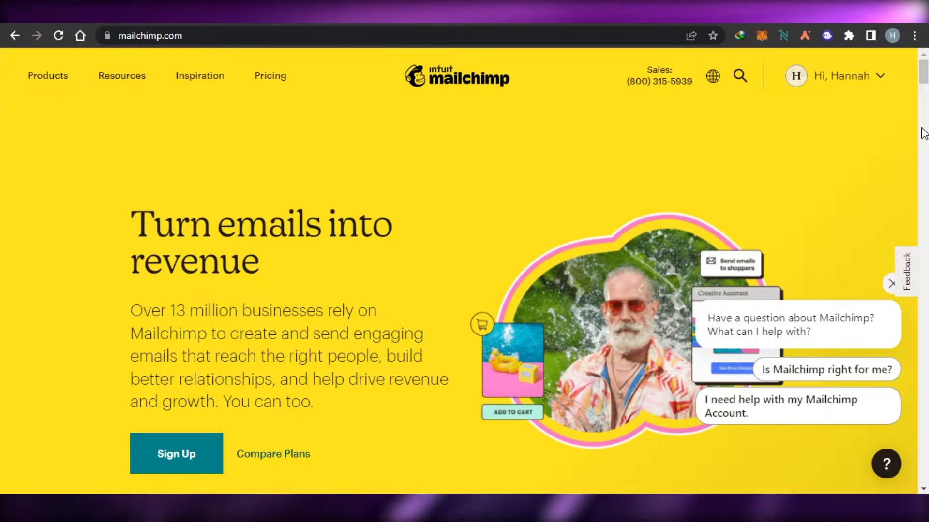
drag(927, 83, 927, 62)
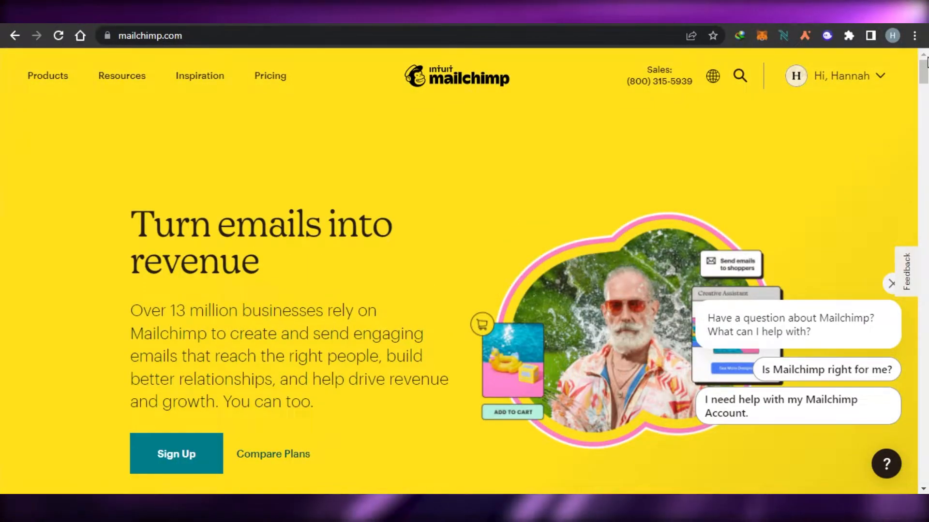
click(589, 22)
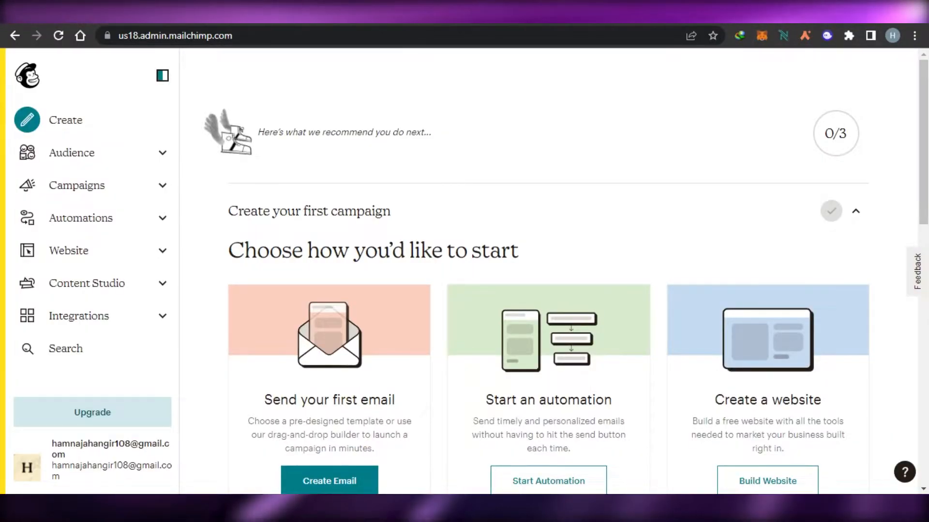
click(643, 22)
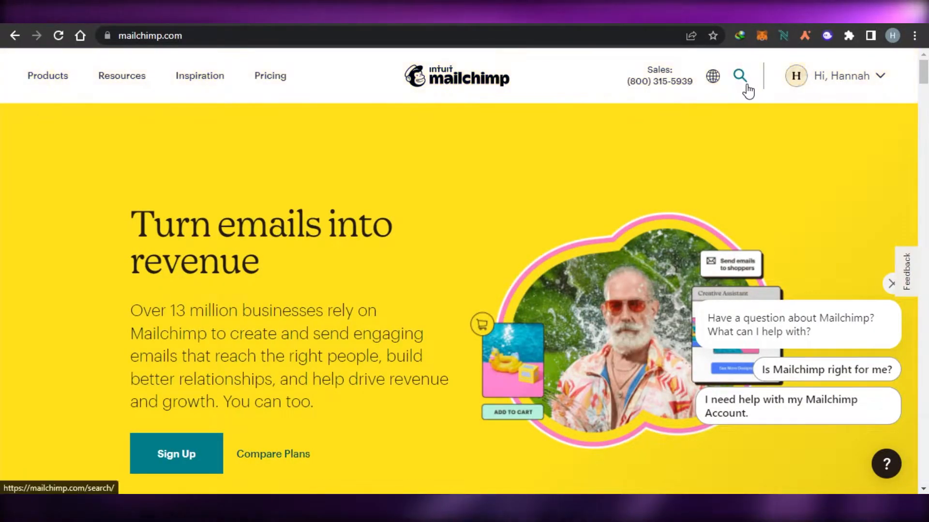
mouse_move(833, 76)
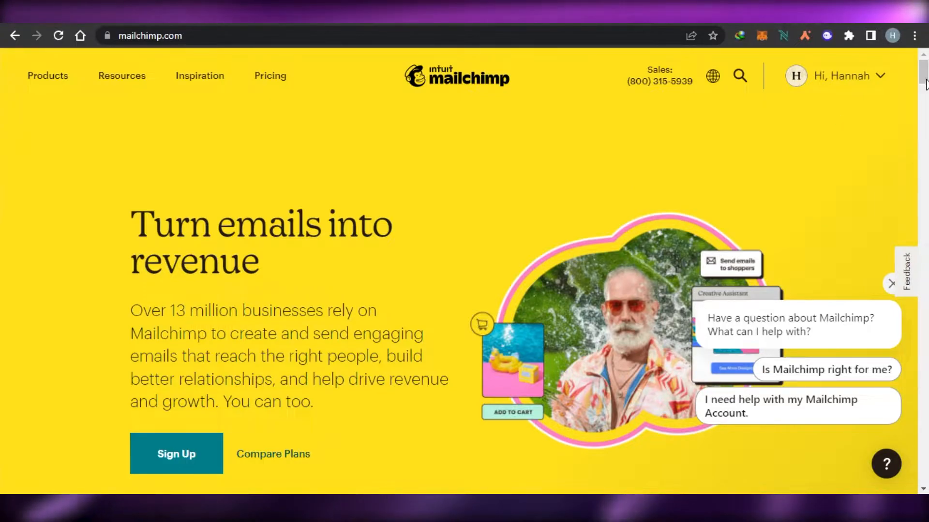
scroll(925, 89, down, 15)
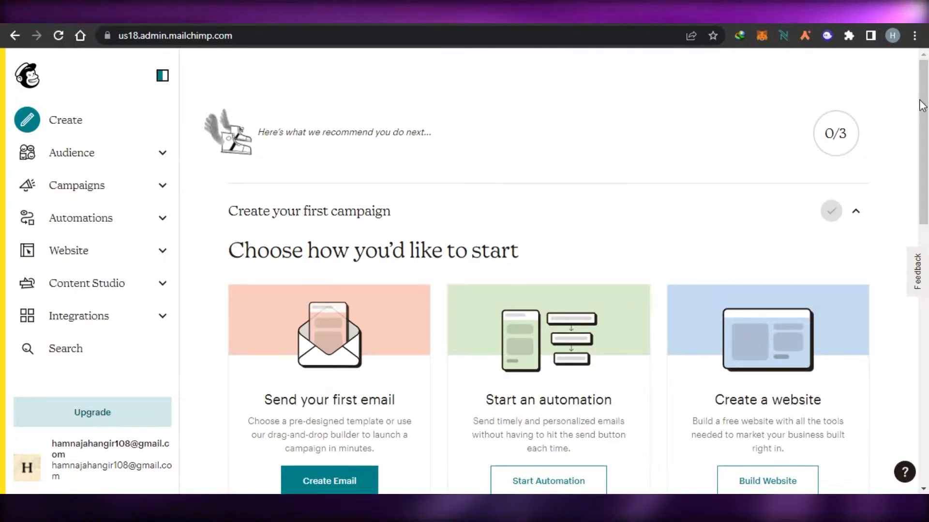
Step: Review the account dashboard's recommended tasks and open the Audience dashboard
scroll(549, 271, down, 5)
scroll(548, 270, up, 6)
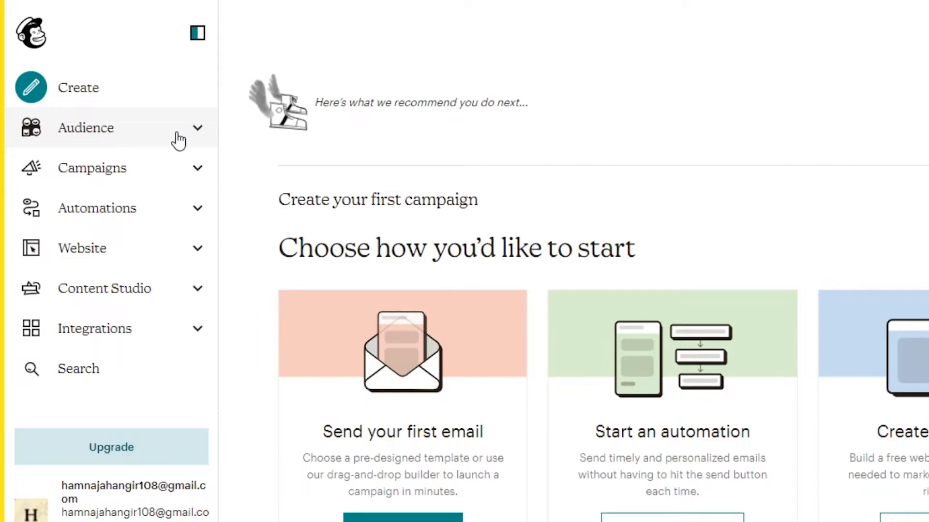
click(178, 141)
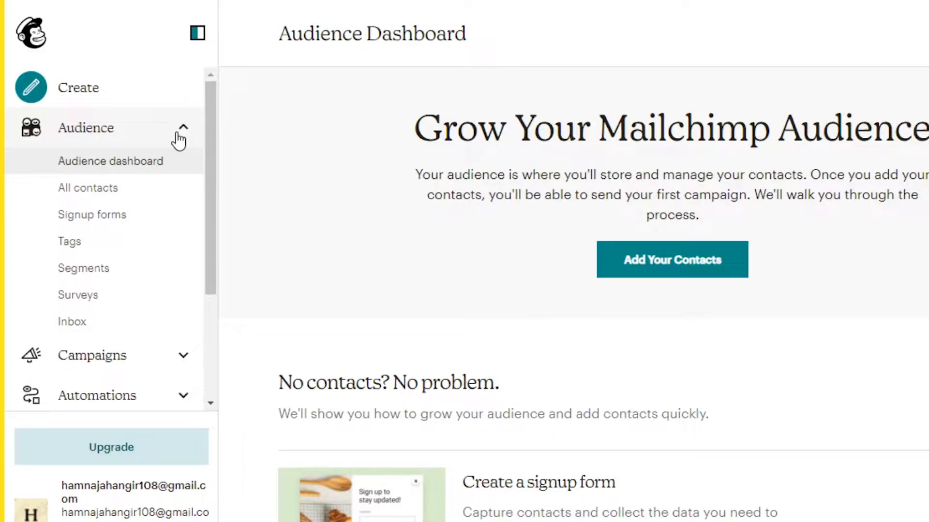
drag(210, 127, 234, 236)
Step: View the All campaigns page and the Customer Journeys page under Automations
click(172, 189)
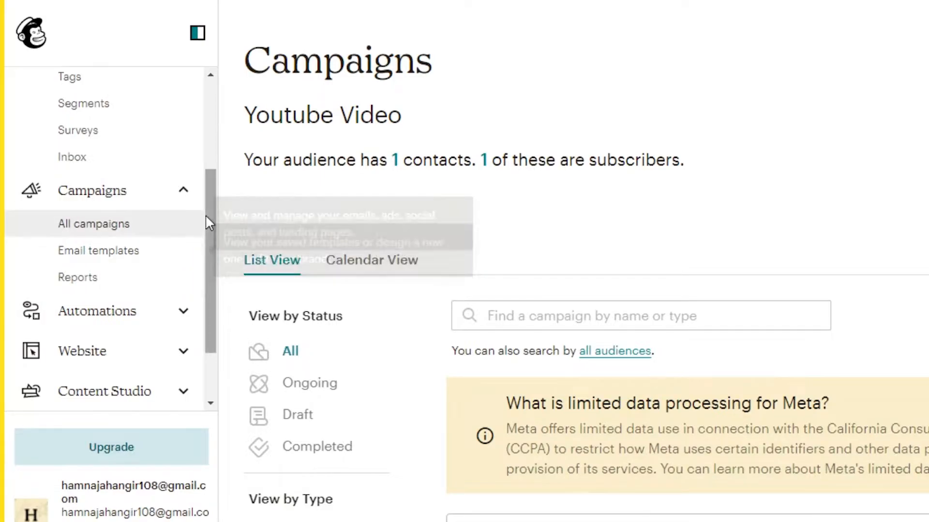
scroll(187, 305, down, 2)
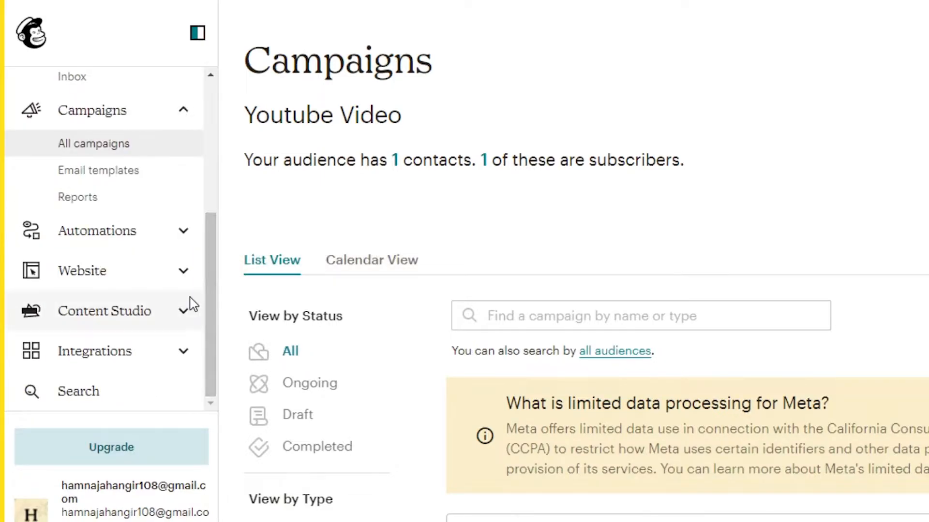
click(183, 232)
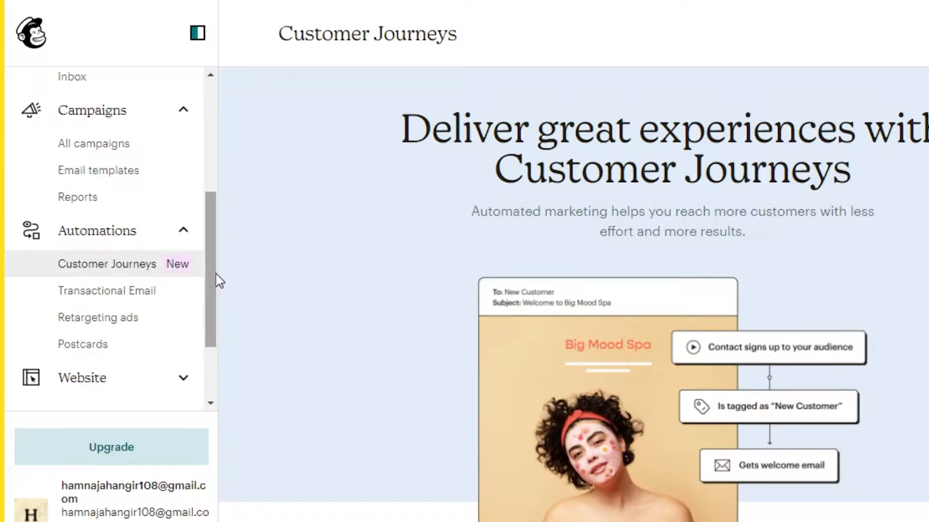
scroll(207, 309, down, 2)
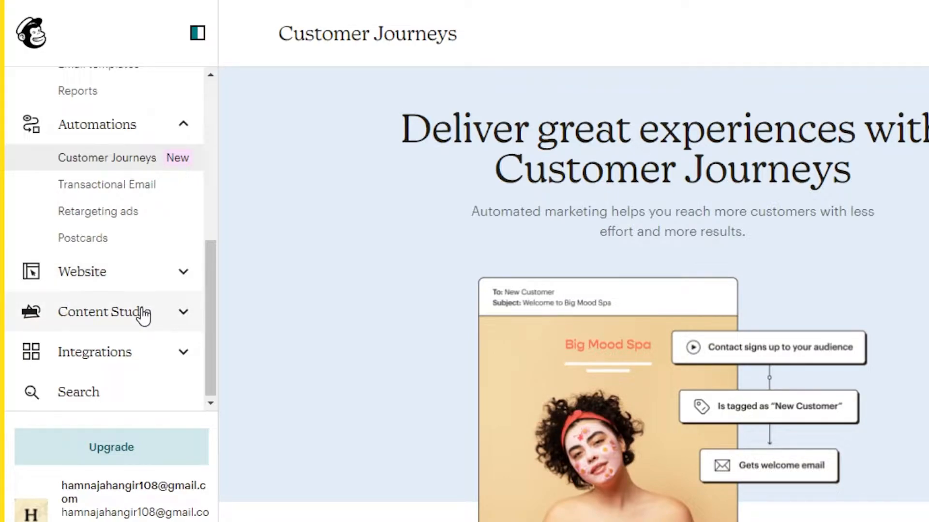
Step: Open the page for managing integrations and review the expanded Audience, Campaigns, Automations and Integrations entries
click(133, 370)
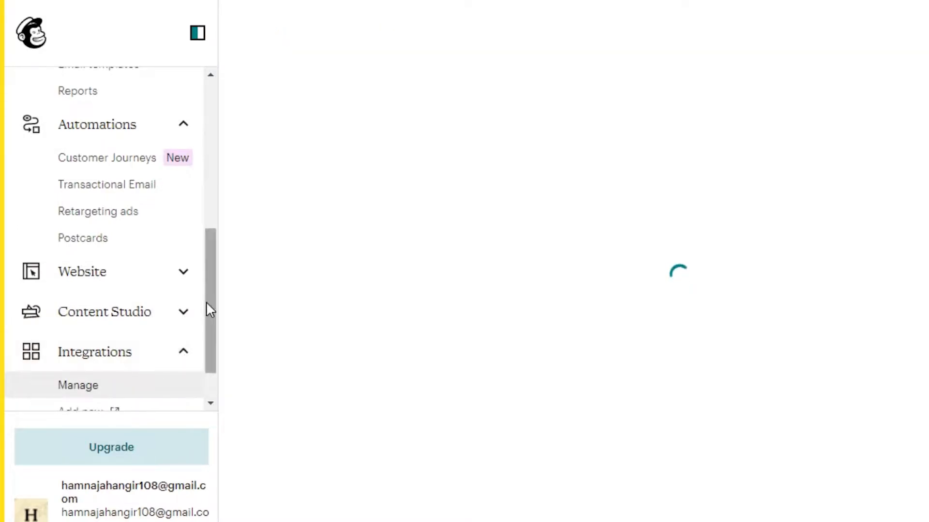
drag(207, 326, 210, 394)
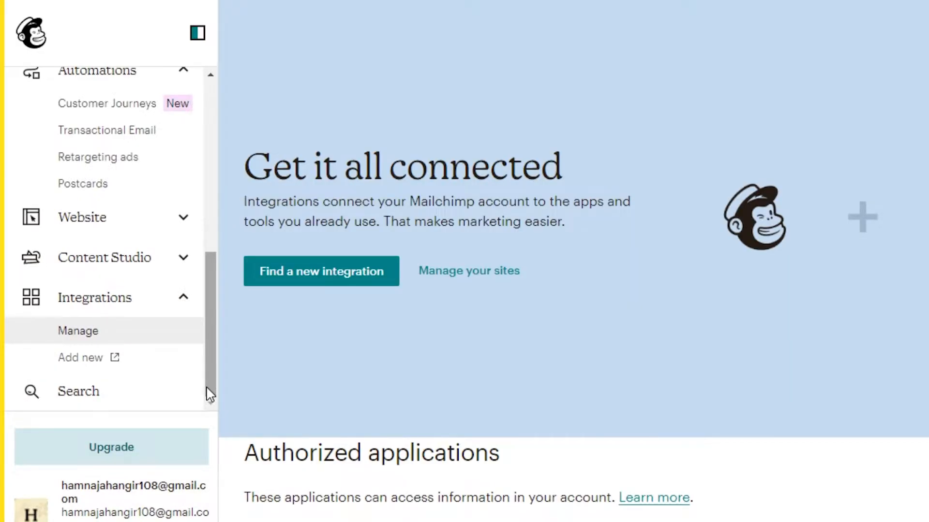
drag(214, 372, 208, 124)
drag(207, 172, 222, 259)
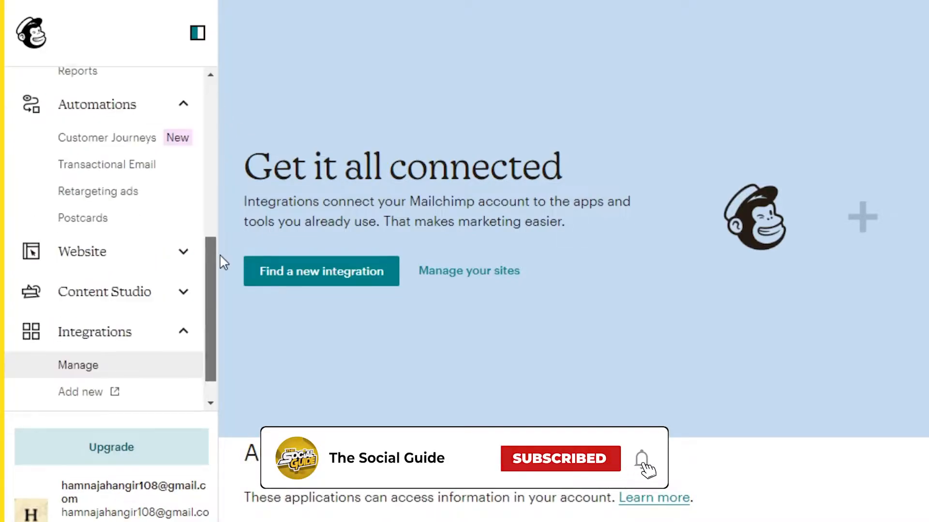
scroll(206, 132, up, 5)
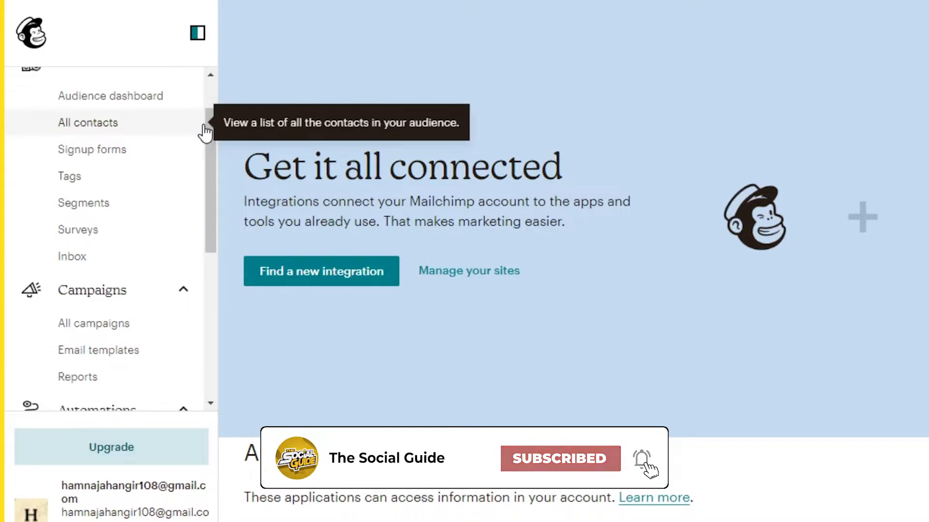
drag(209, 166, 209, 114)
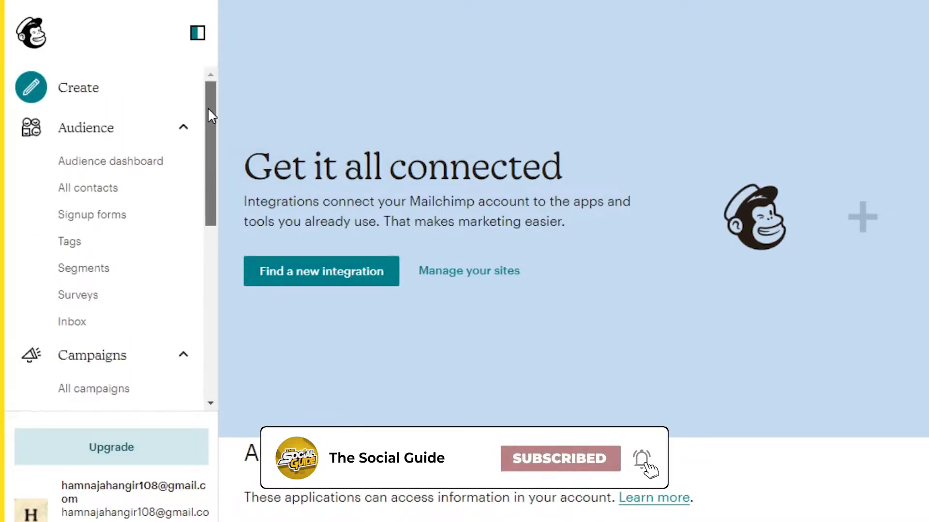
Step: Open the list of all contacts and examine the other Audience pages, such as Tags, Segments and Surveys
click(103, 188)
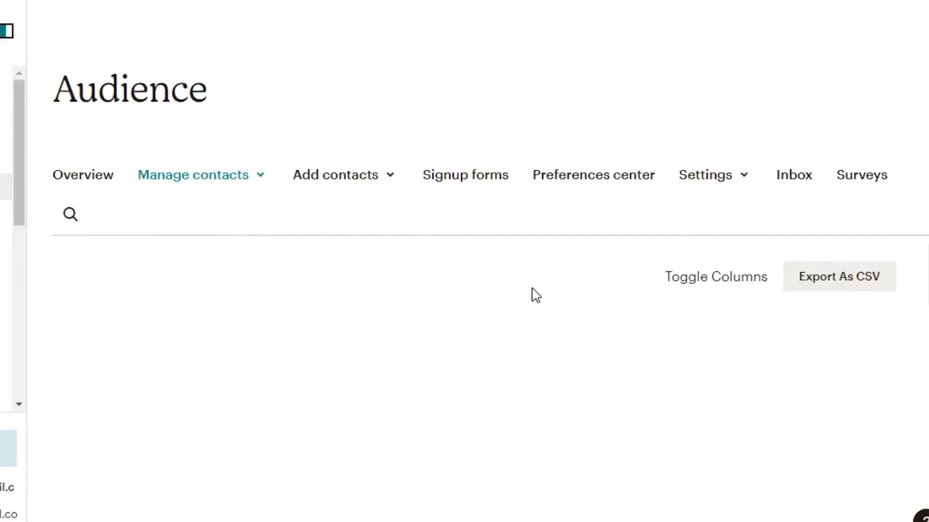
scroll(214, 167, down, 3)
scroll(216, 140, up, 3)
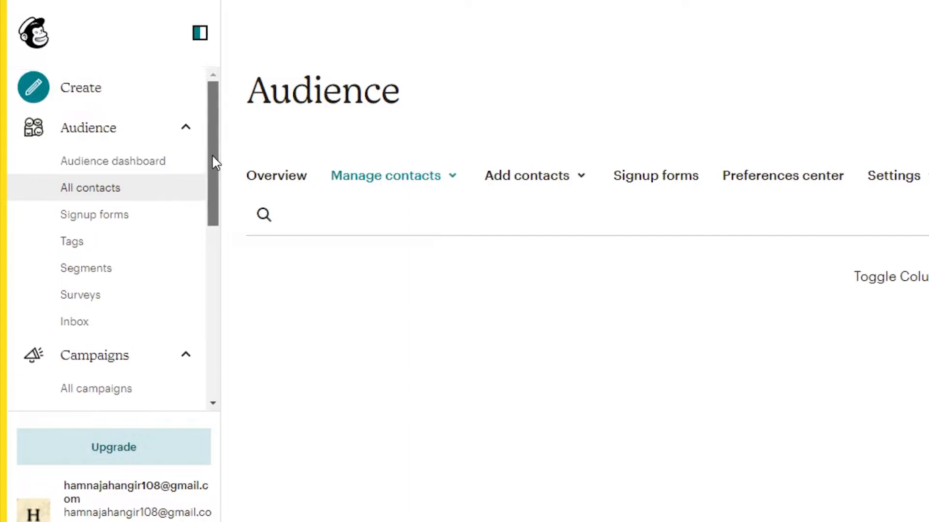
drag(215, 163, 217, 194)
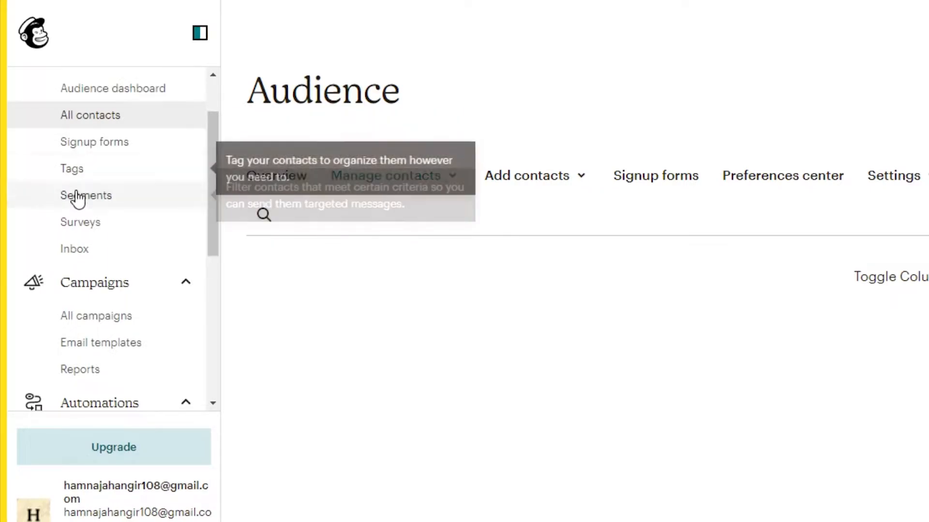
click(79, 225)
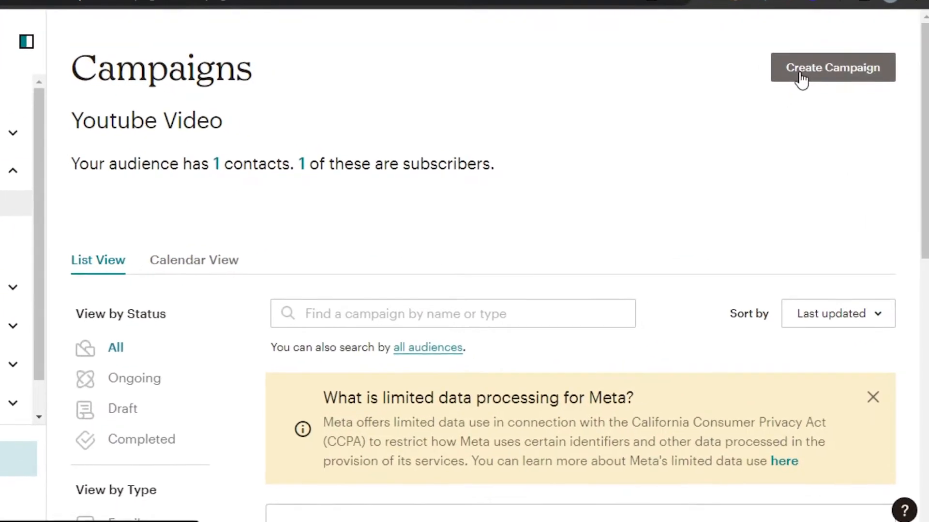
Step: Create a new campaign from the Campaigns page, choosing the regular email type
click(801, 77)
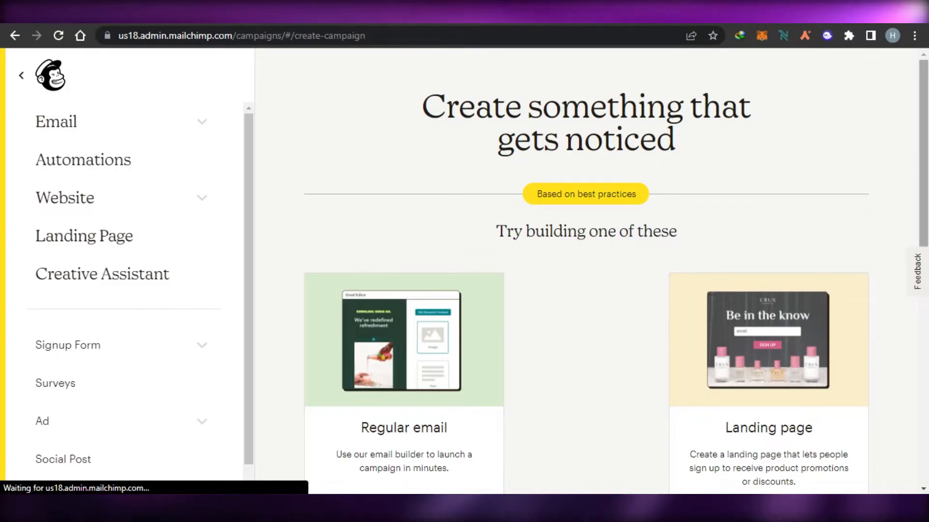
scroll(587, 271, down, 3)
scroll(586, 271, up, 3)
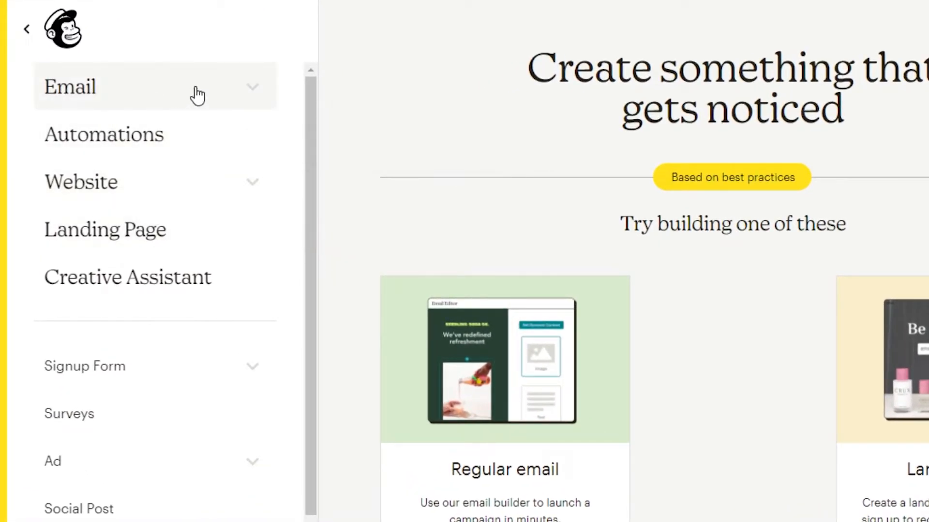
scroll(537, 218, down, 5)
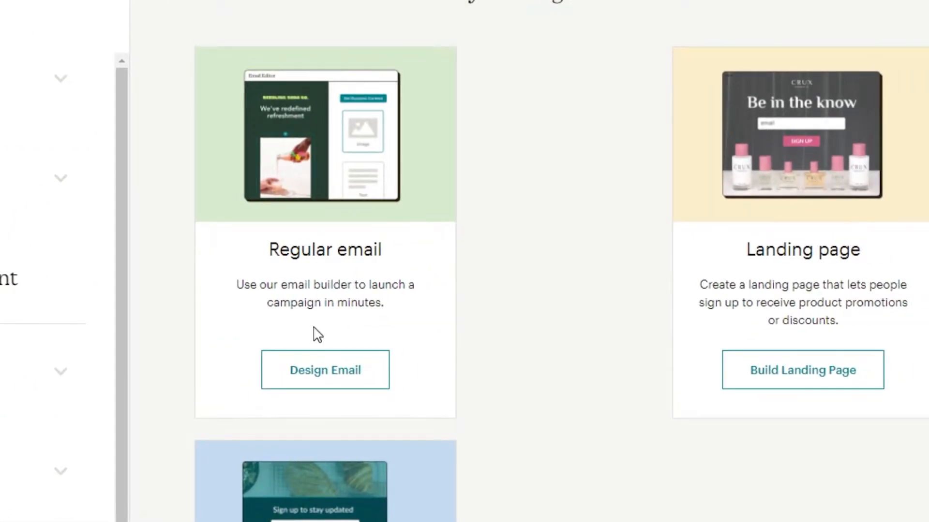
click(309, 381)
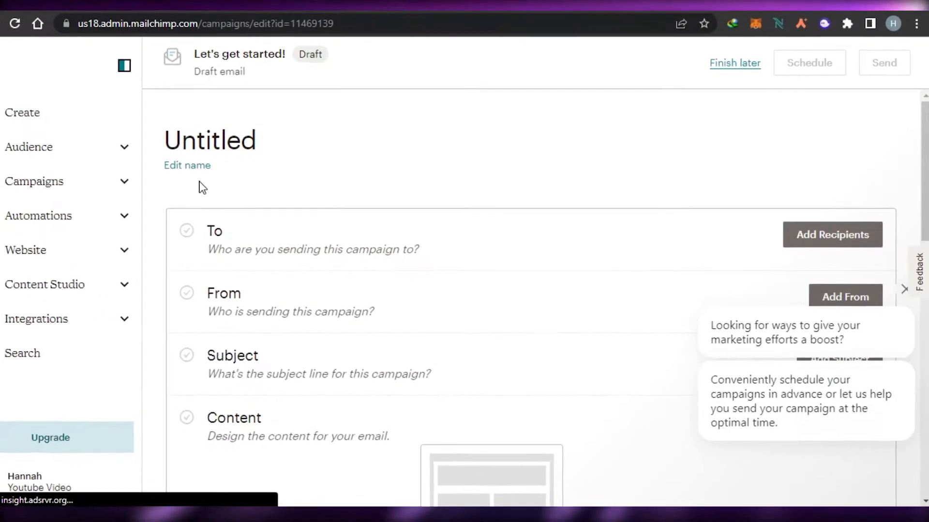
Step: Rename the untitled email campaign as Test and save the name
click(190, 166)
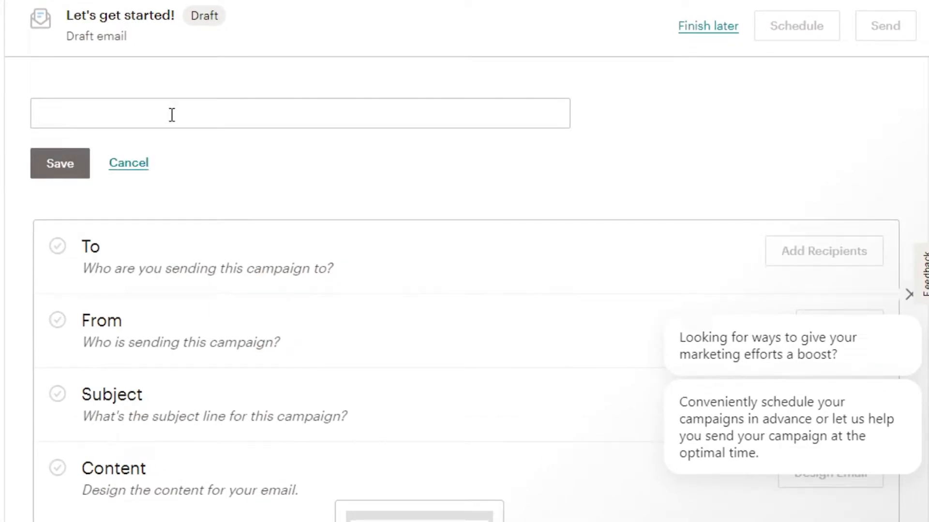
text(Test)
click(67, 174)
Step: Enter the sender's first name in the campaign's From details and save them with the email address left blank
scroll(848, 189, down, 3)
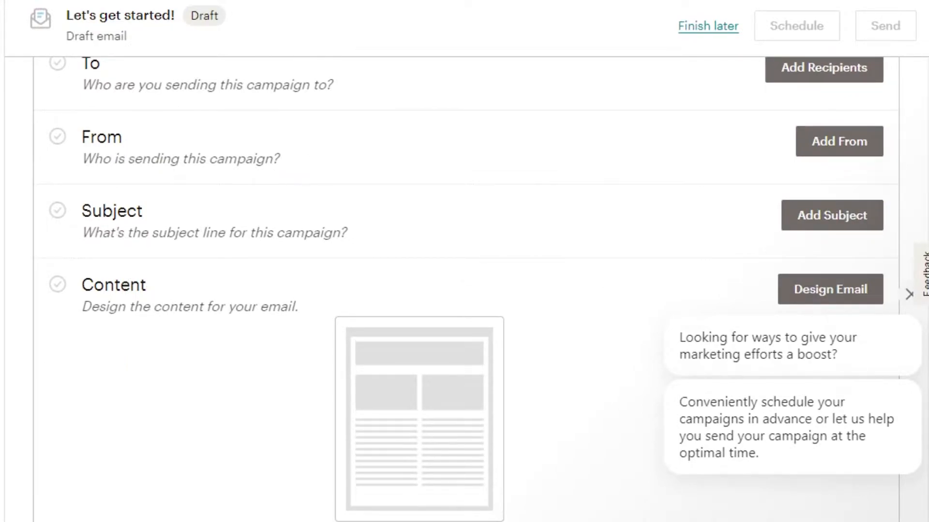
scroll(464, 290, up, 3)
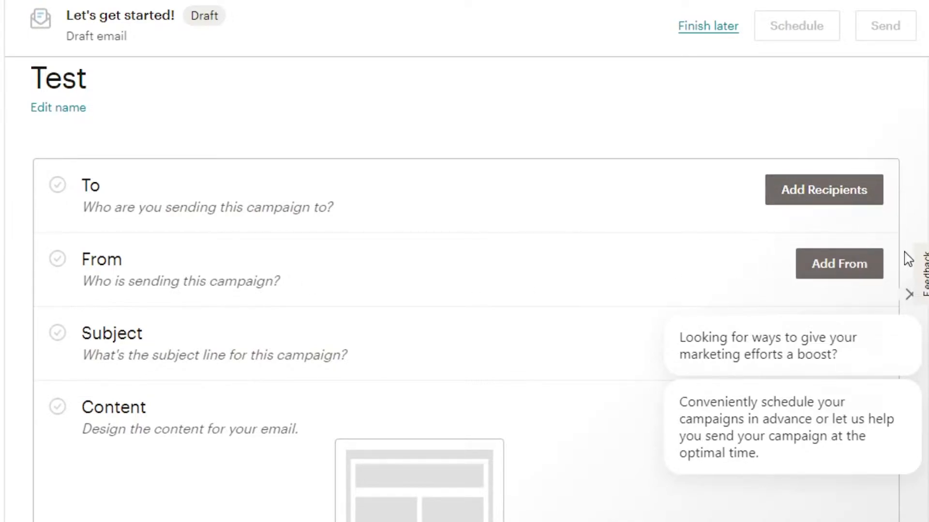
click(851, 271)
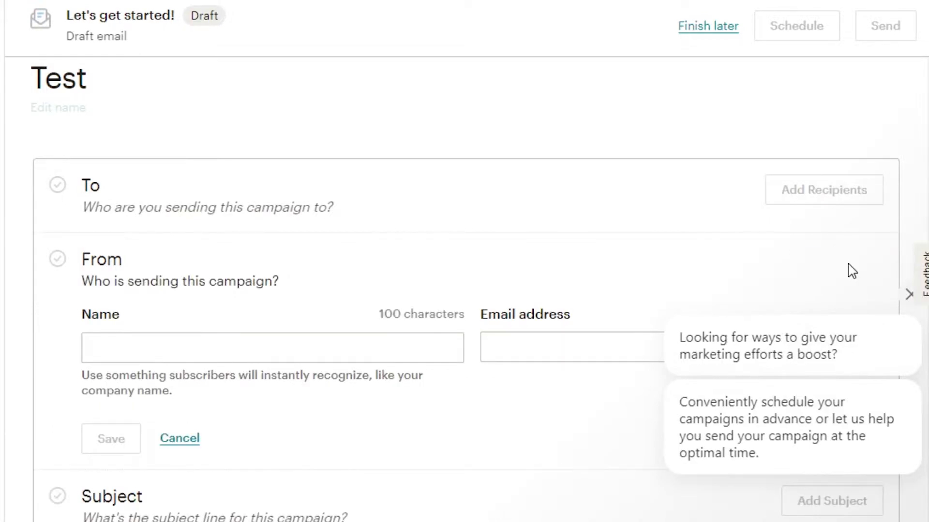
scroll(289, 300, down, 3)
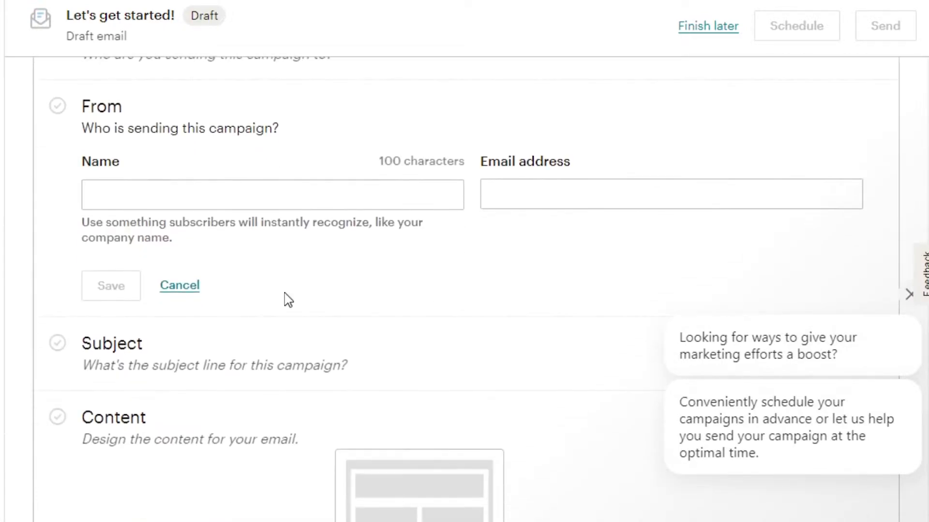
click(233, 203)
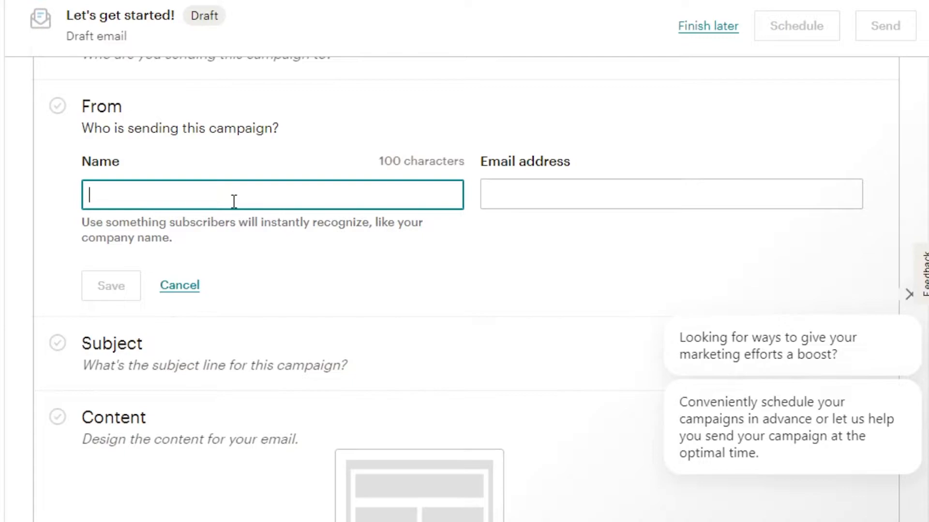
text(Hannah)
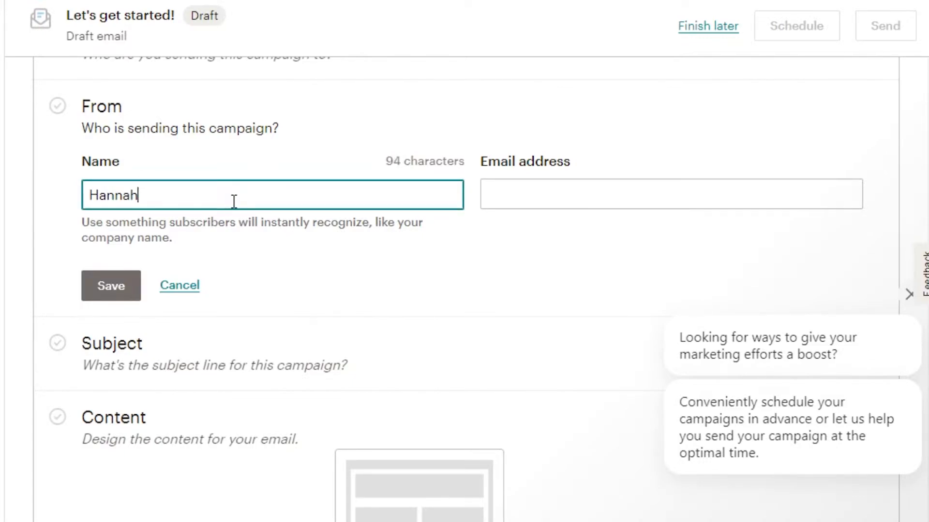
click(554, 194)
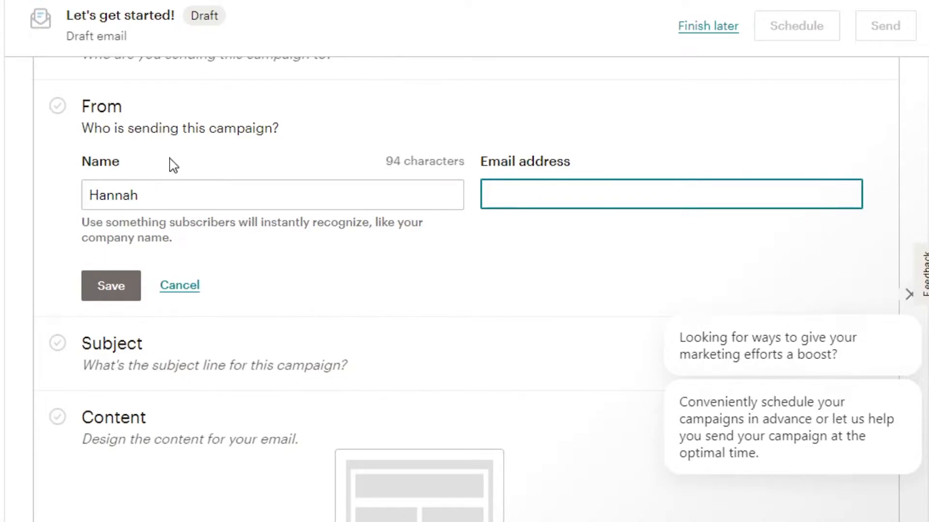
click(114, 280)
scroll(296, 342, down, 3)
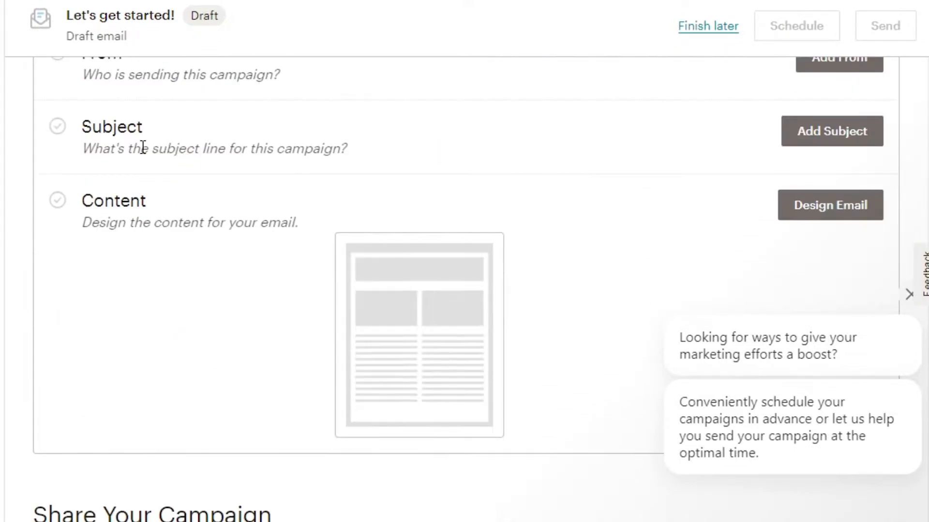
Step: Add the subject line Test to the campaign and save it, leaving the preview text empty
click(839, 140)
click(222, 237)
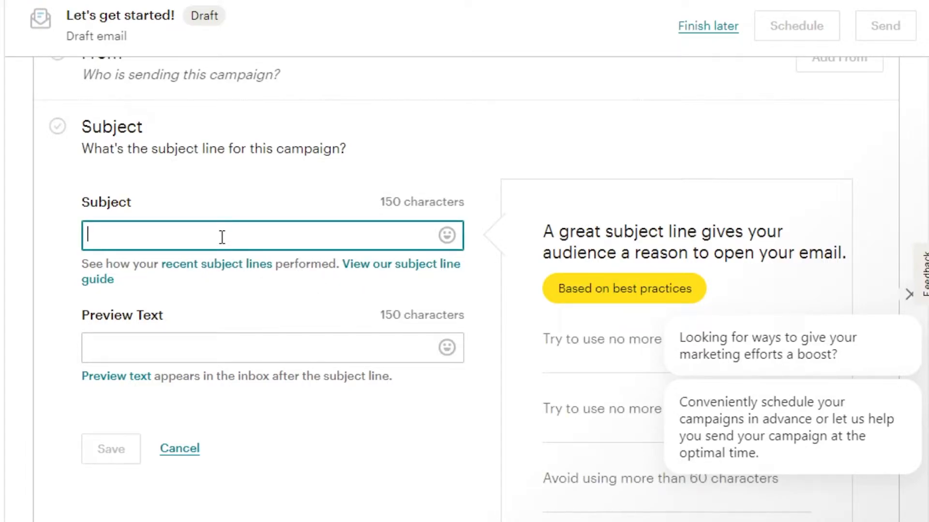
text(Test)
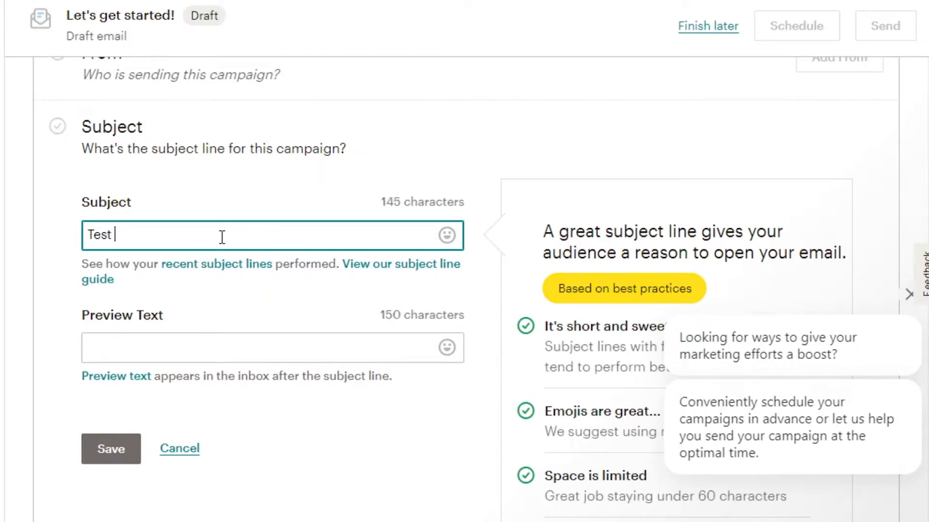
click(121, 450)
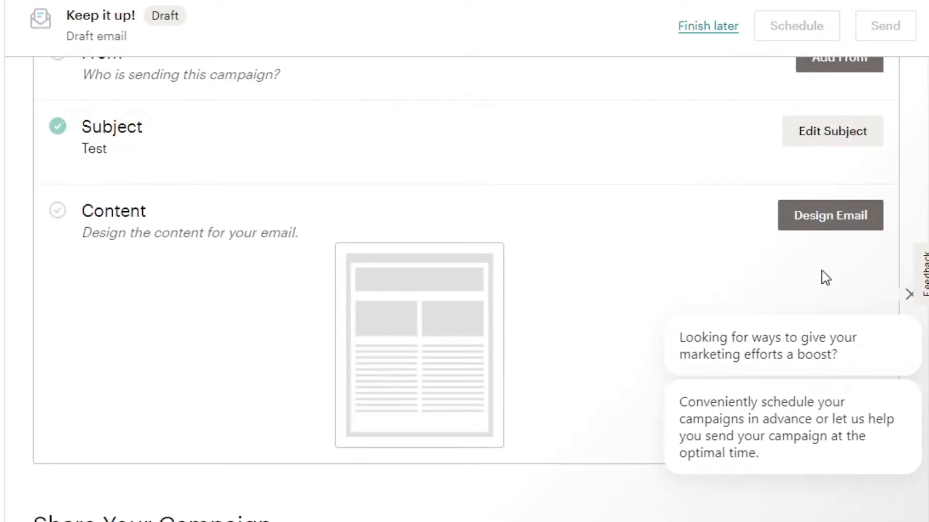
Step: Start designing the campaign's email content with the Classic Builder
scroll(465, 289, up, 4)
scroll(465, 289, down, 5)
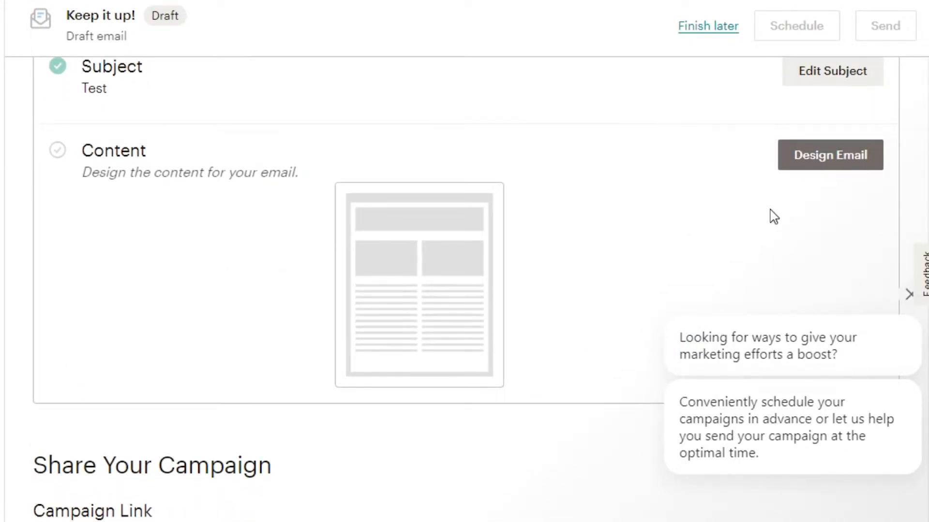
click(835, 155)
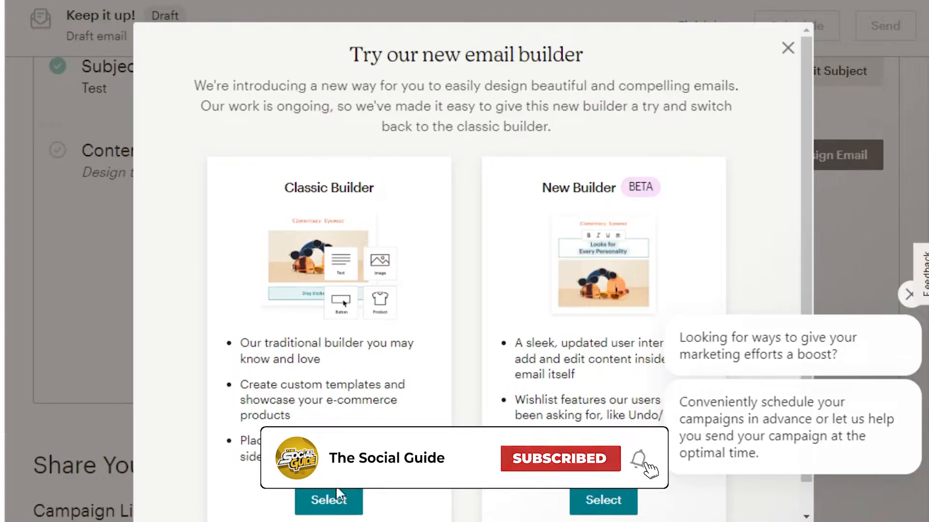
click(328, 501)
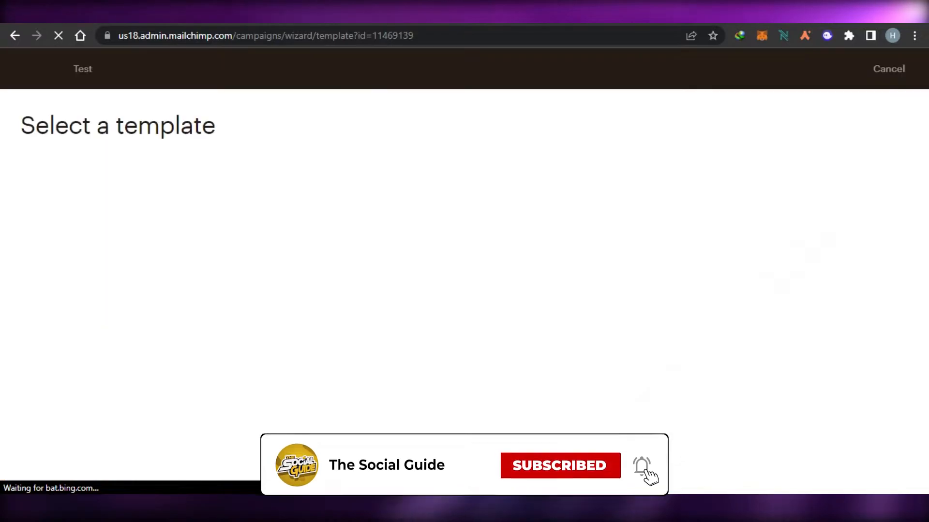
Step: Look through the available layouts and choose the featured Sell Products template for the email
scroll(439, 454, down, 5)
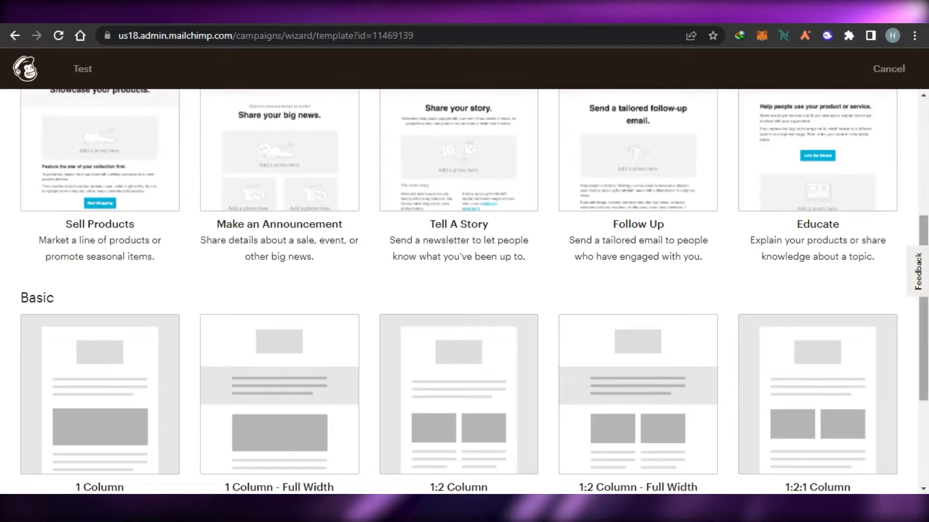
scroll(464, 290, up, 5)
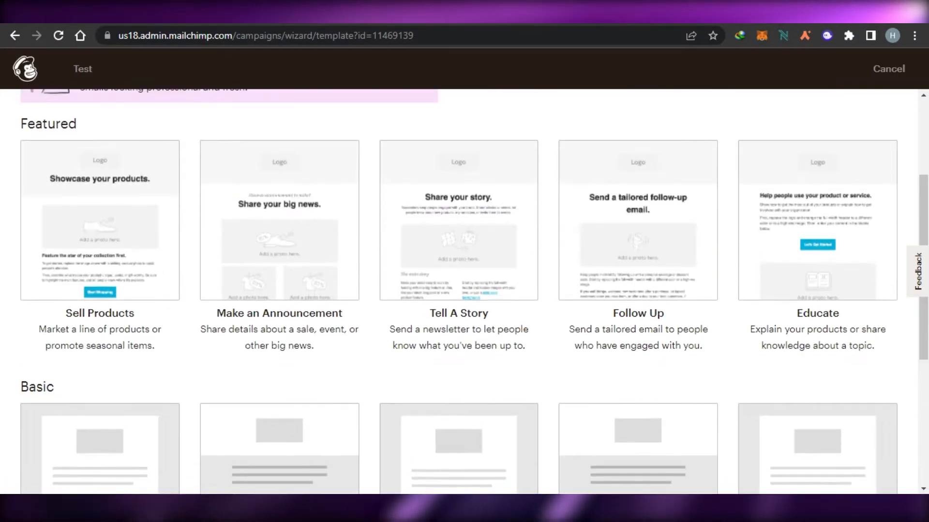
scroll(464, 291, up, 1)
scroll(465, 290, up, 1)
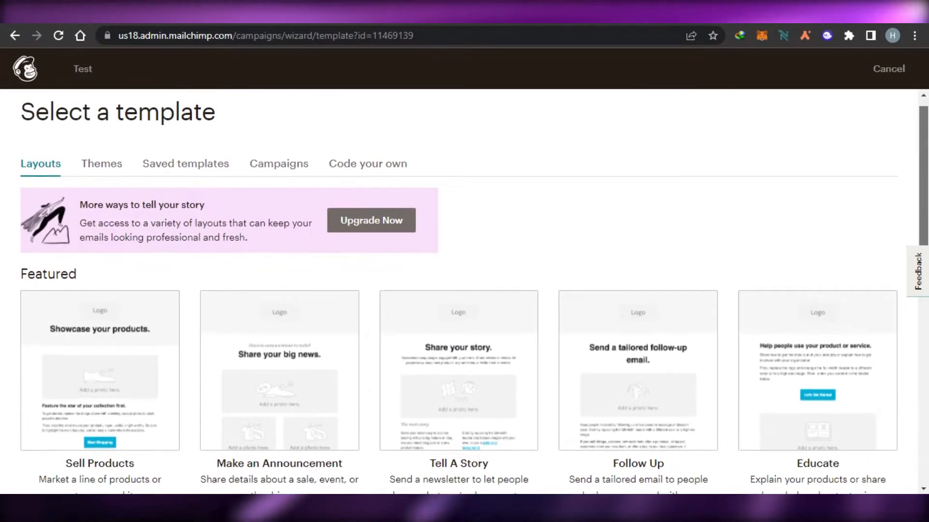
scroll(465, 290, down, 1)
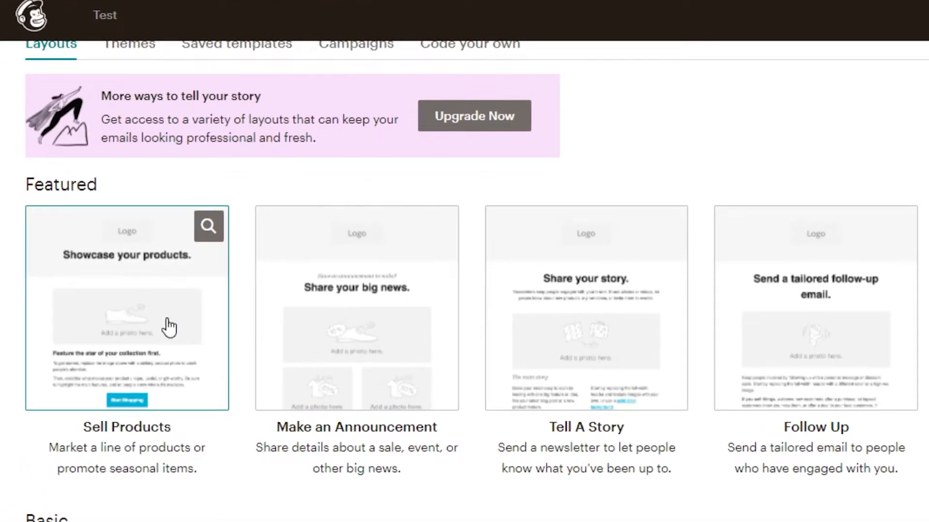
click(169, 328)
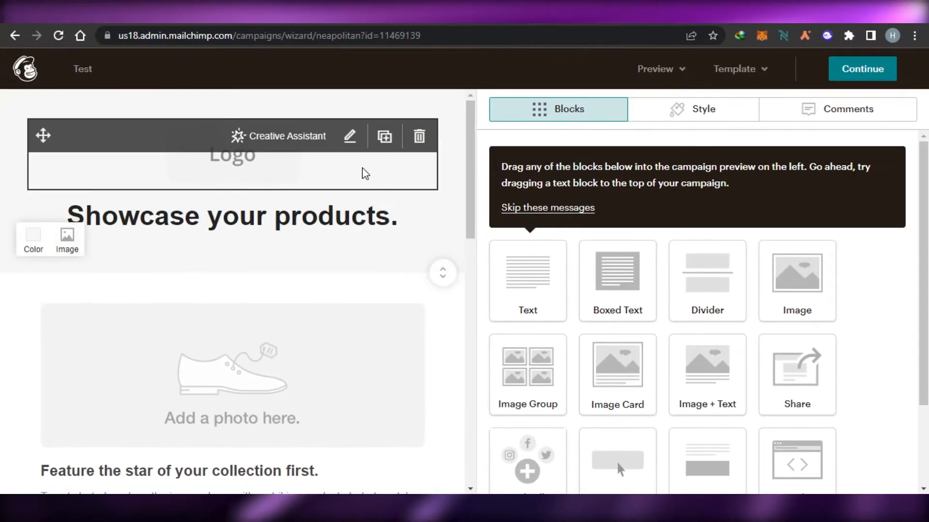
Step: Widen the email preview area and look over the template from header to footer
drag(471, 140, 498, 327)
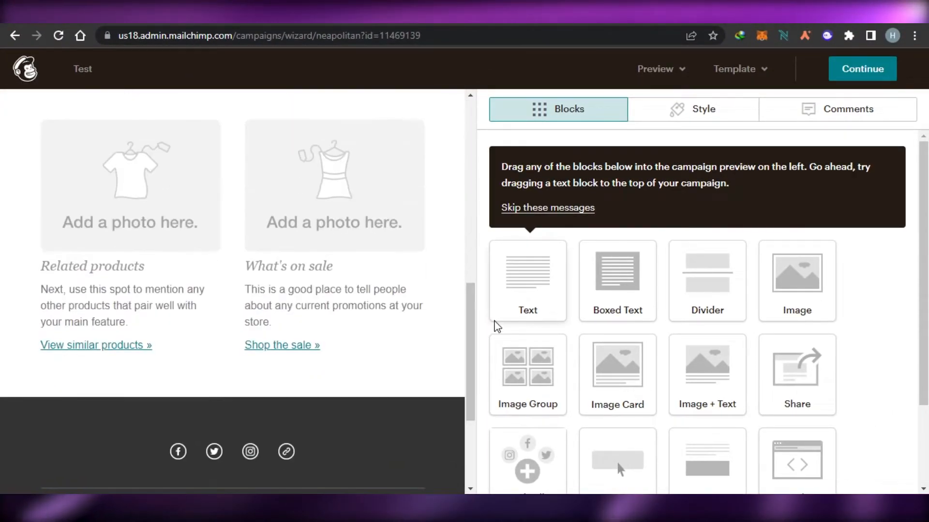
drag(477, 211, 612, 213)
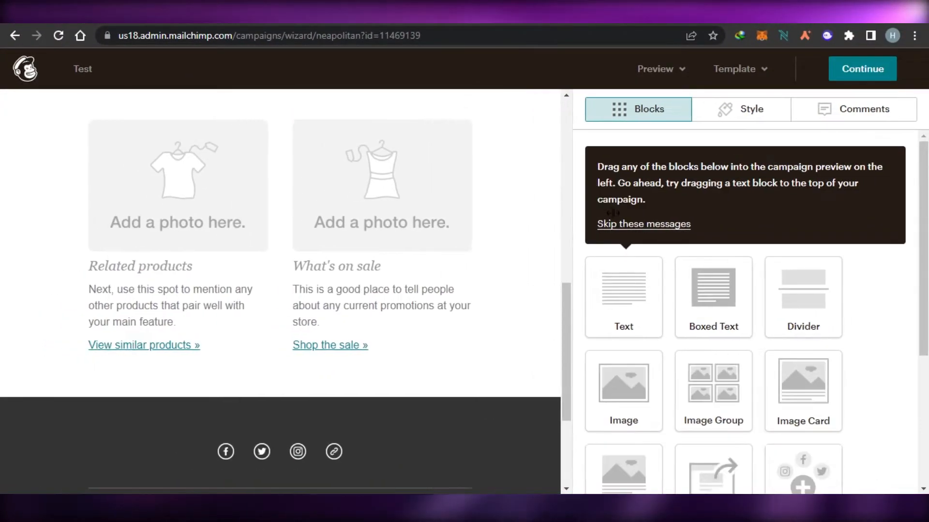
scroll(607, 339, down, 3)
drag(608, 331, 608, 102)
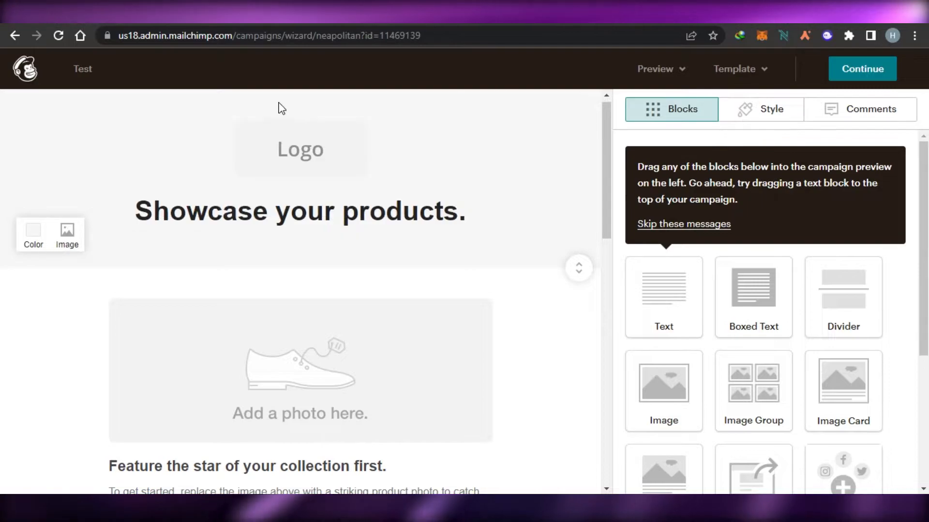
Step: Open the header's logo block, view its image content options, and save and close the block
click(307, 152)
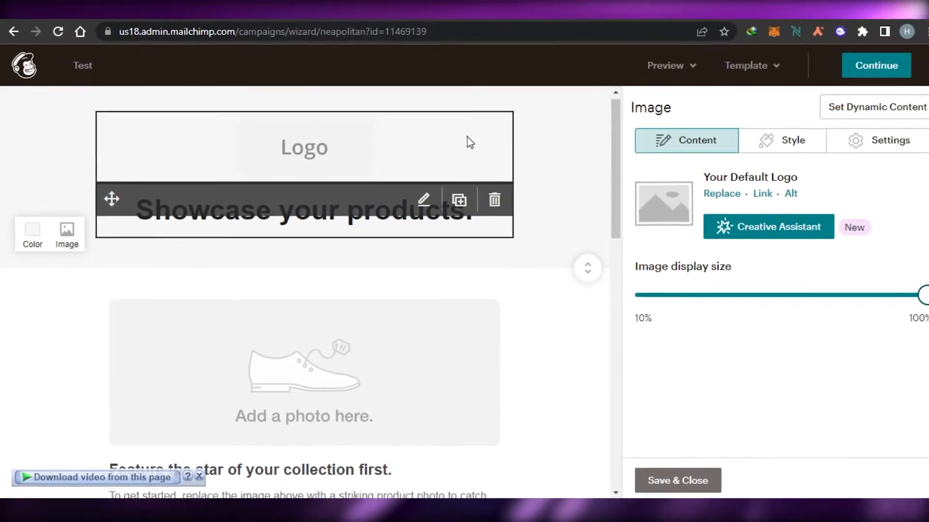
mouse_move(602, 155)
mouse_down()
mouse_move(560, 157)
mouse_move(612, 155)
mouse_up()
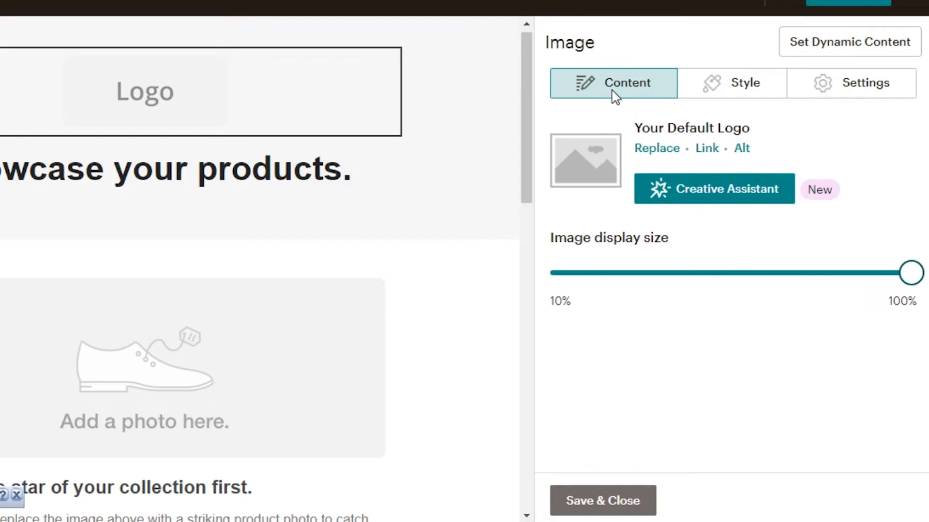
click(612, 91)
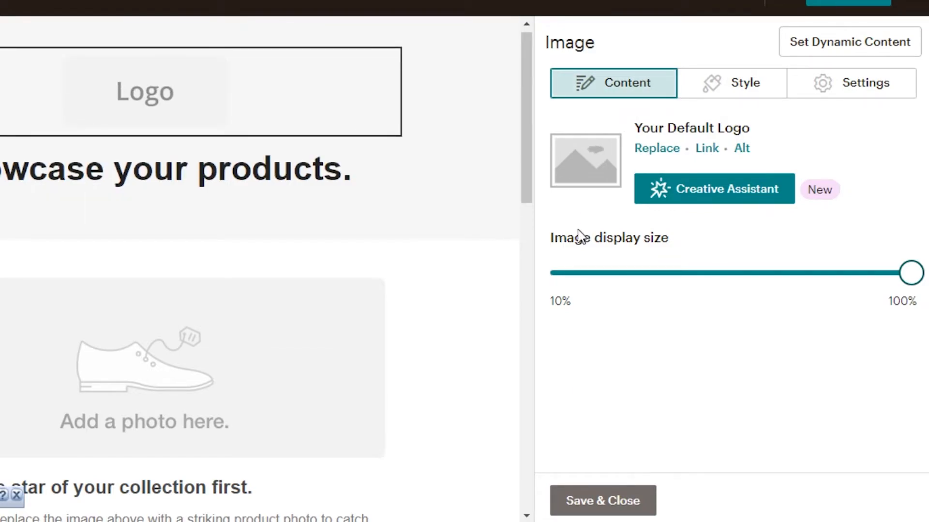
click(588, 498)
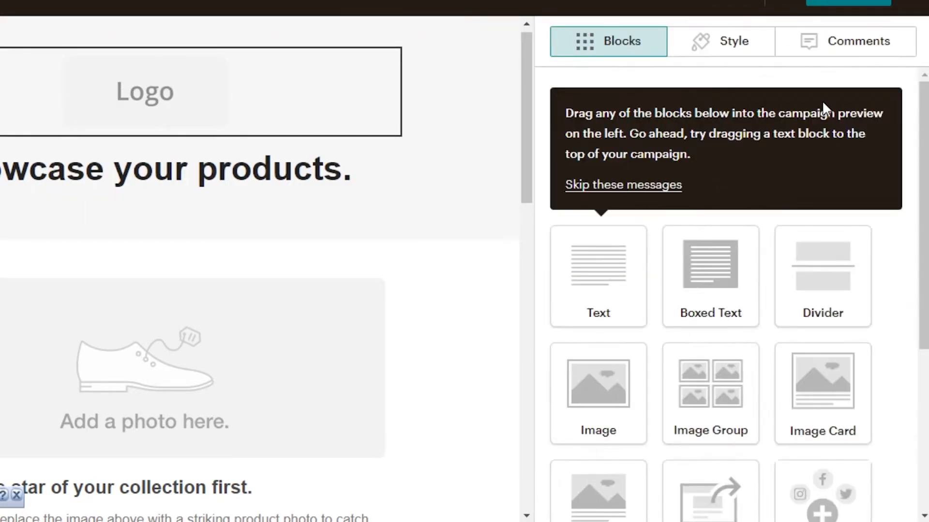
Step: Review the available content blocks and add an Image block beneath the "Showcase your products." heading, then save and close it
drag(925, 194, 925, 277)
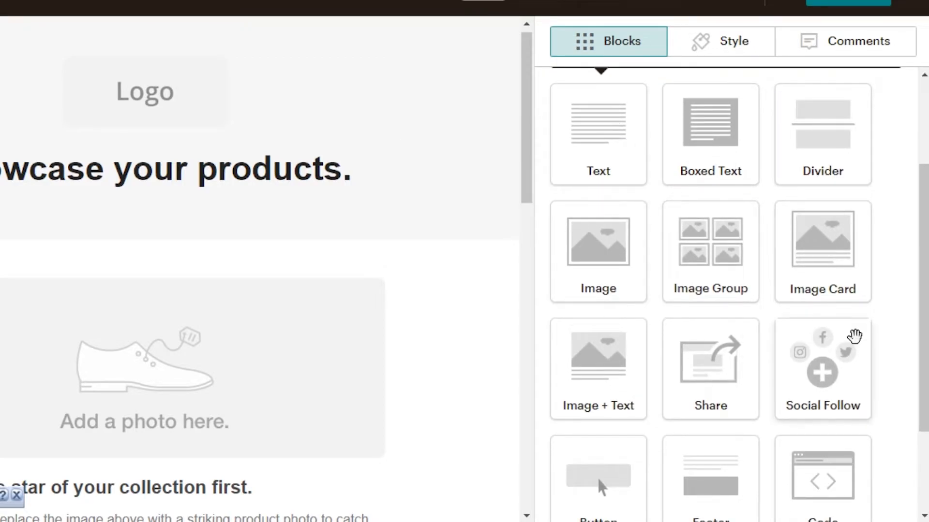
drag(925, 329, 925, 406)
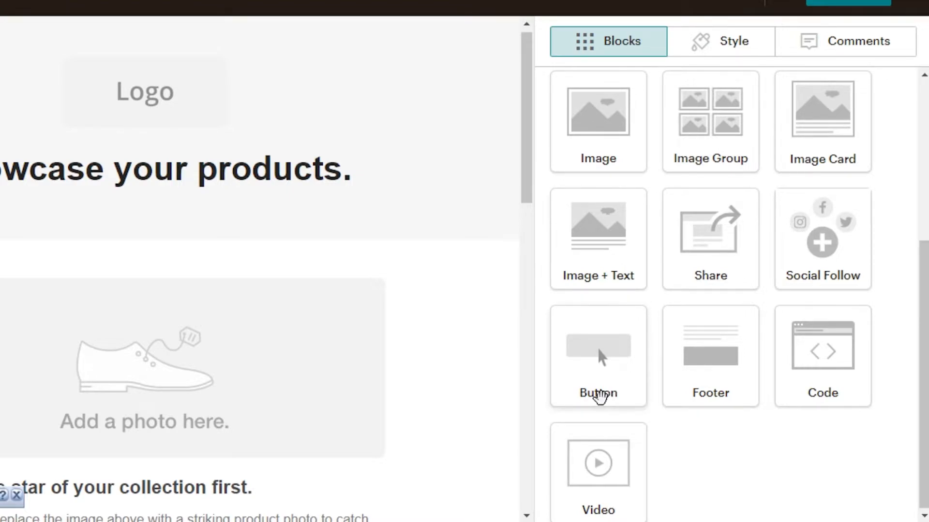
drag(530, 148, 517, 43)
scroll(522, 135, down, 5)
drag(608, 118, 83, 185)
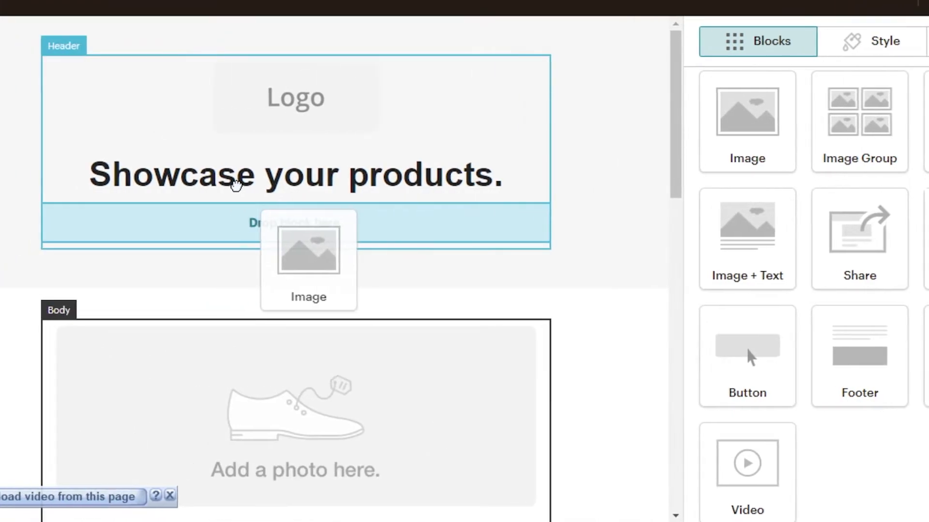
drag(327, 301, 252, 277)
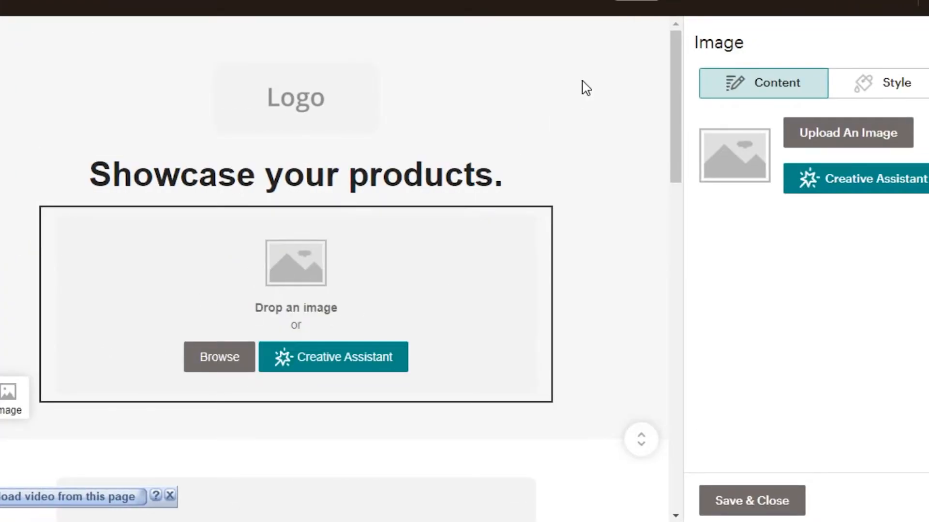
drag(682, 49, 681, 111)
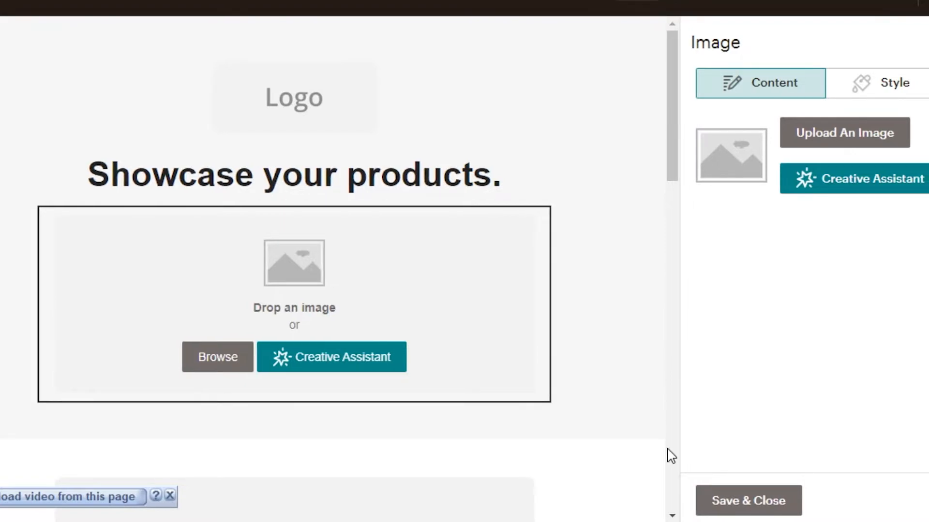
click(748, 501)
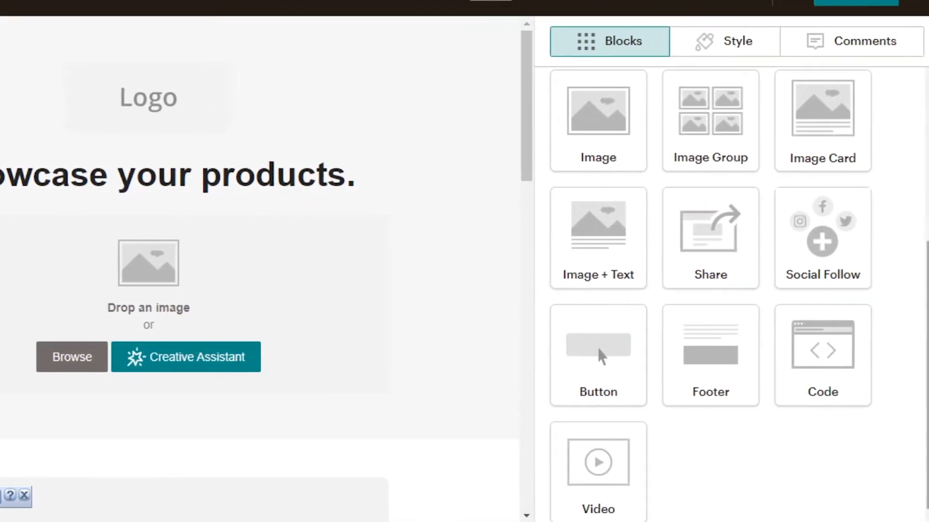
Step: Add a Divider block directly below the new image block in the header
scroll(596, 515, up, 1)
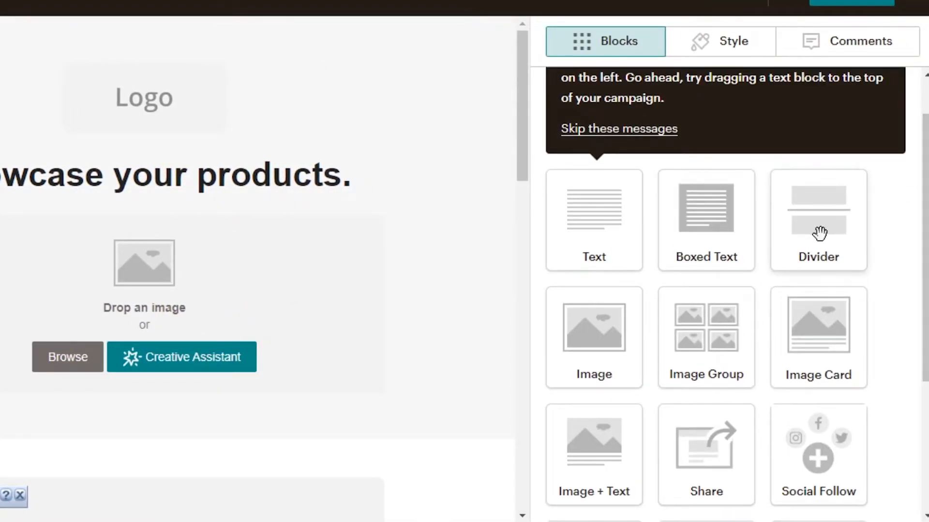
drag(819, 234, 143, 362)
drag(240, 362, 286, 363)
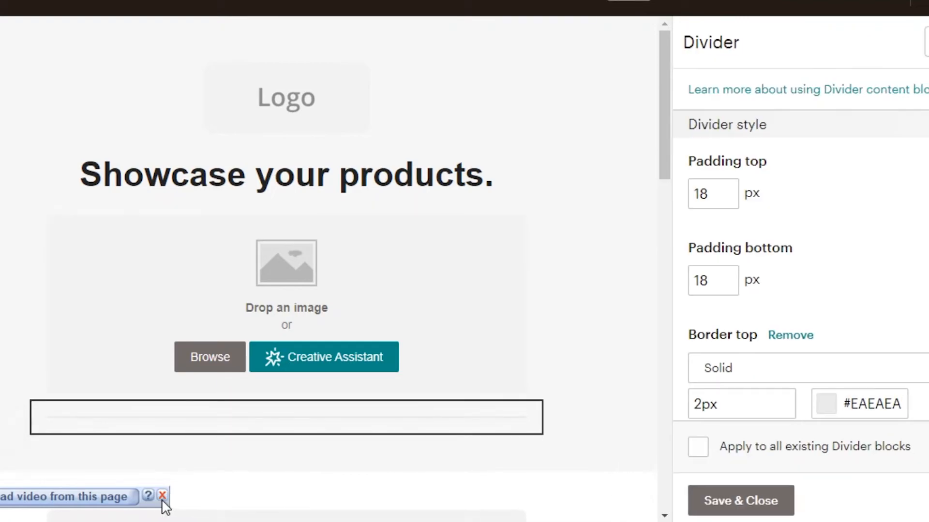
Step: Close the divider settings and replace the header's heading text with "These are my products", saving the text block
drag(664, 154, 666, 253)
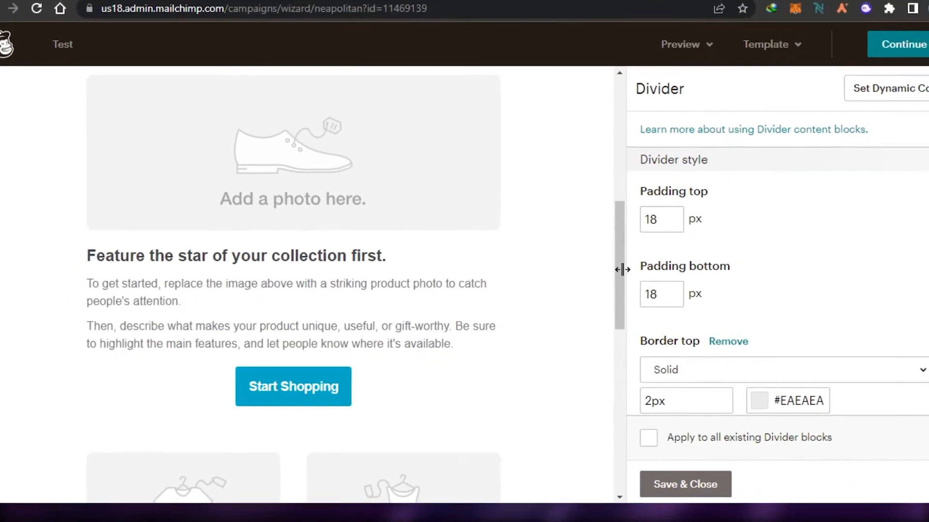
drag(625, 339, 616, 285)
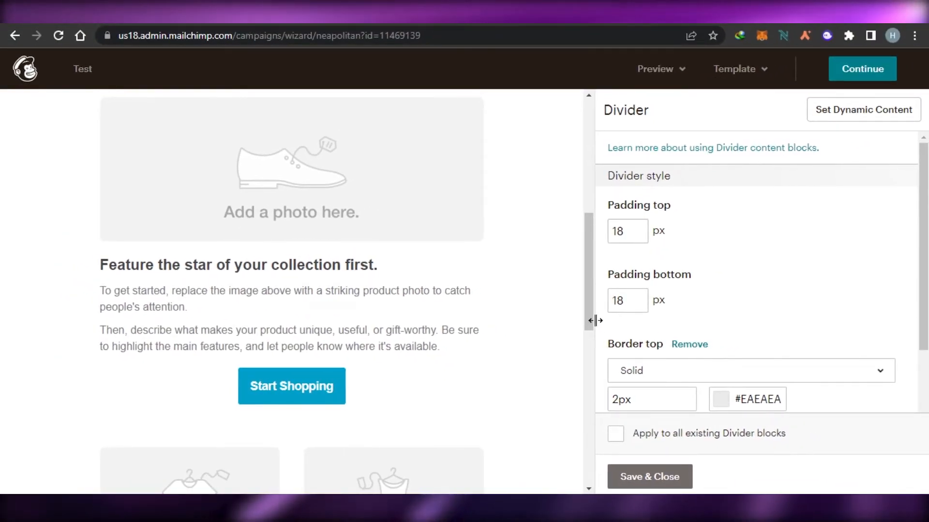
drag(588, 257, 599, 341)
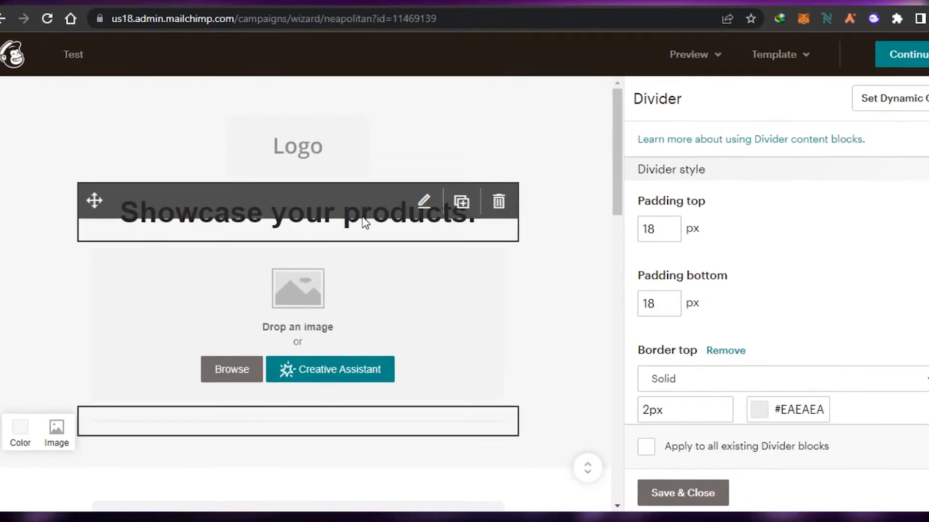
click(419, 207)
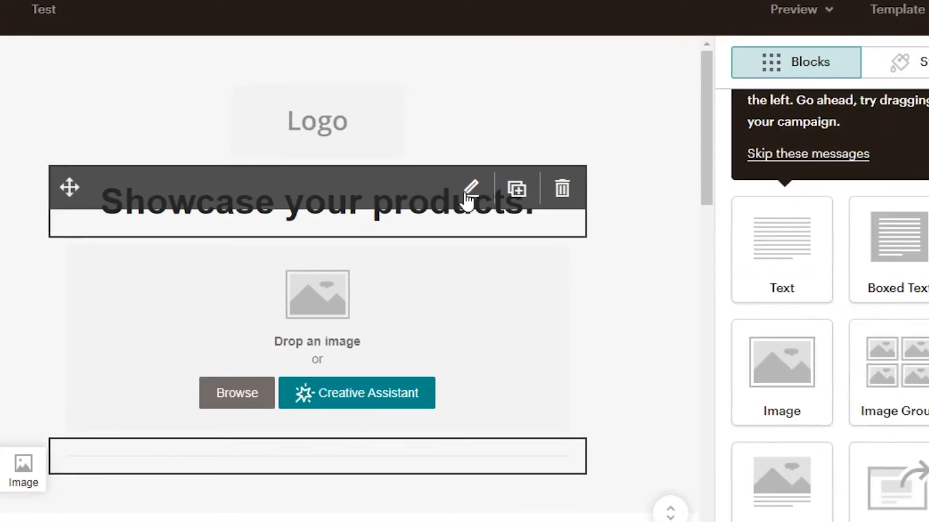
click(472, 194)
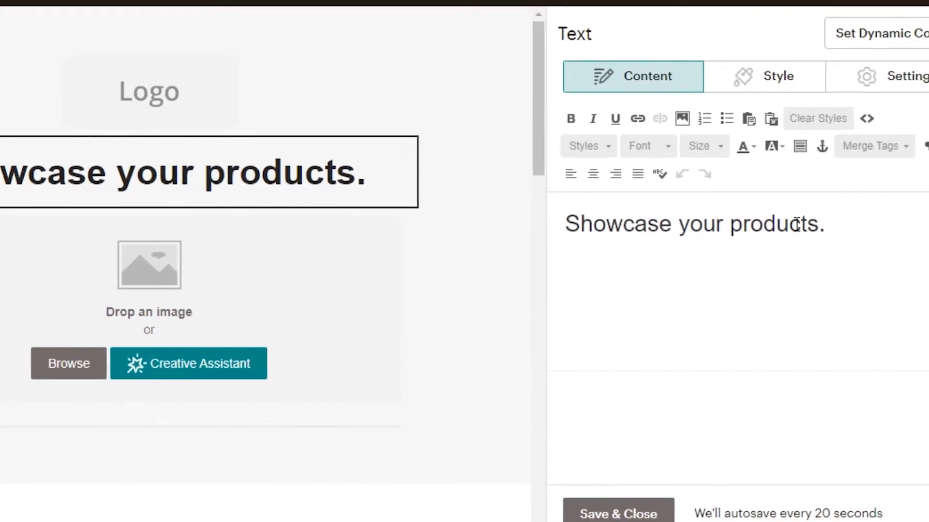
key(ctrl+a)
key(BackSpace)
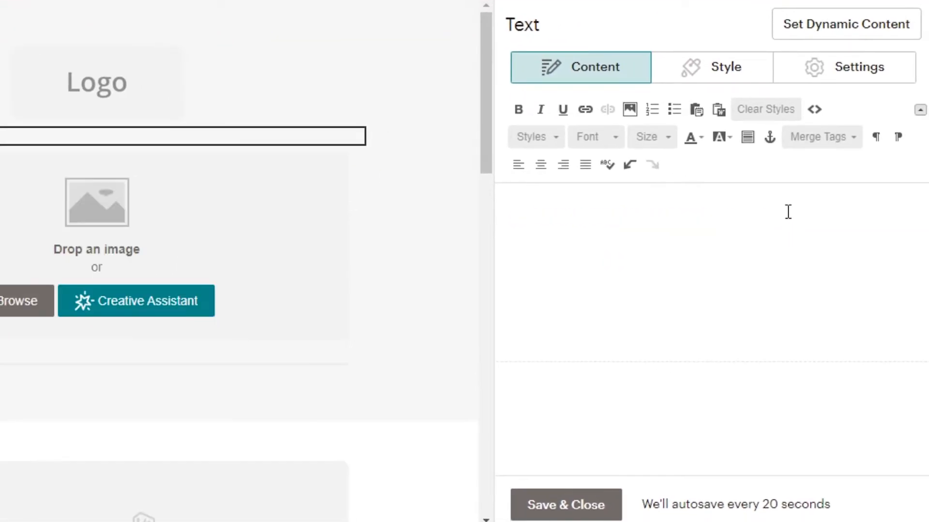
text(Th)
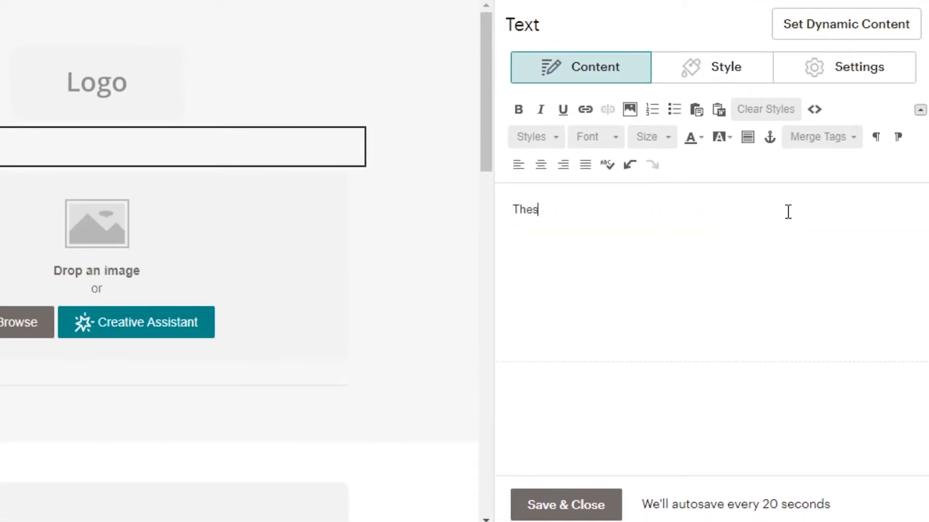
click(586, 516)
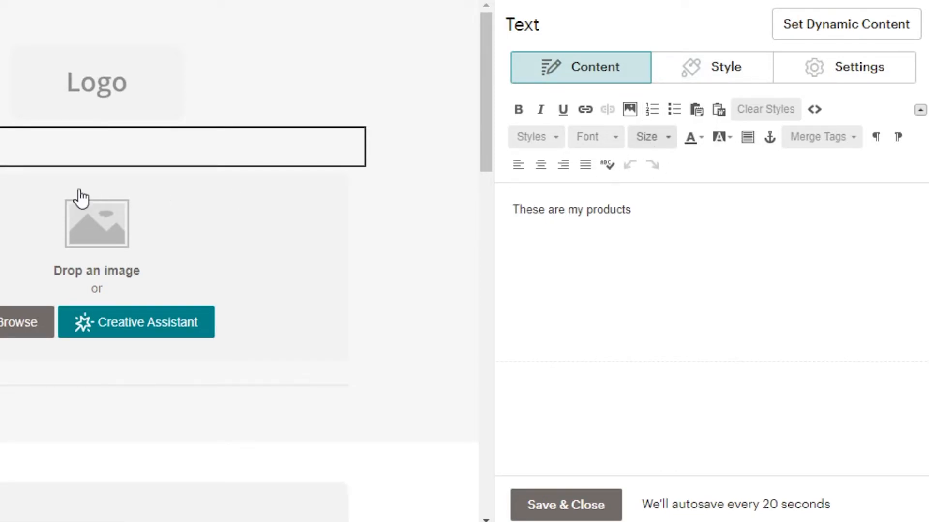
Step: Set the font size of the header text "These are my products" to 24 and close the text block
click(647, 137)
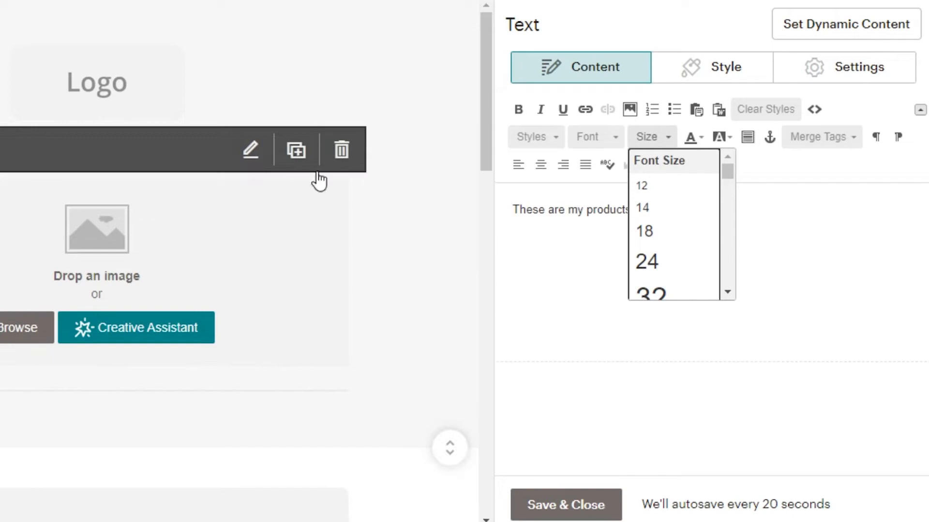
click(647, 266)
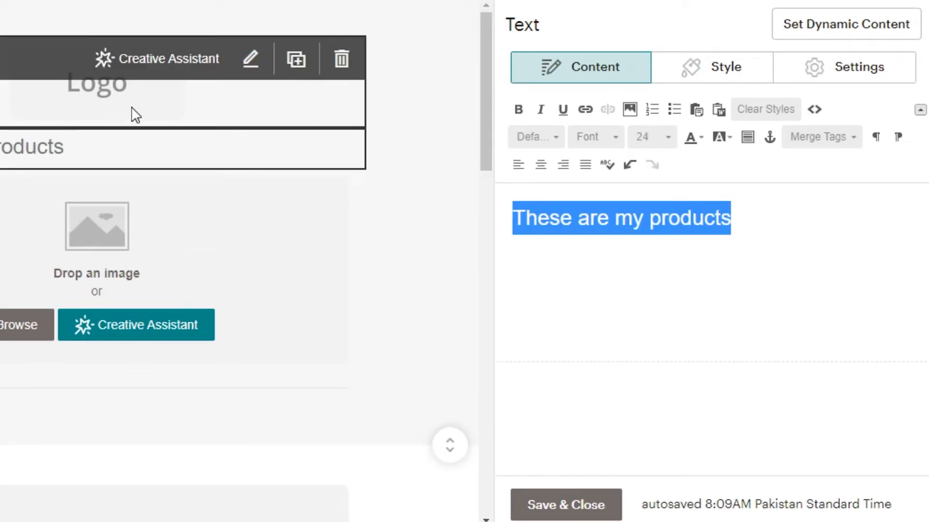
click(341, 88)
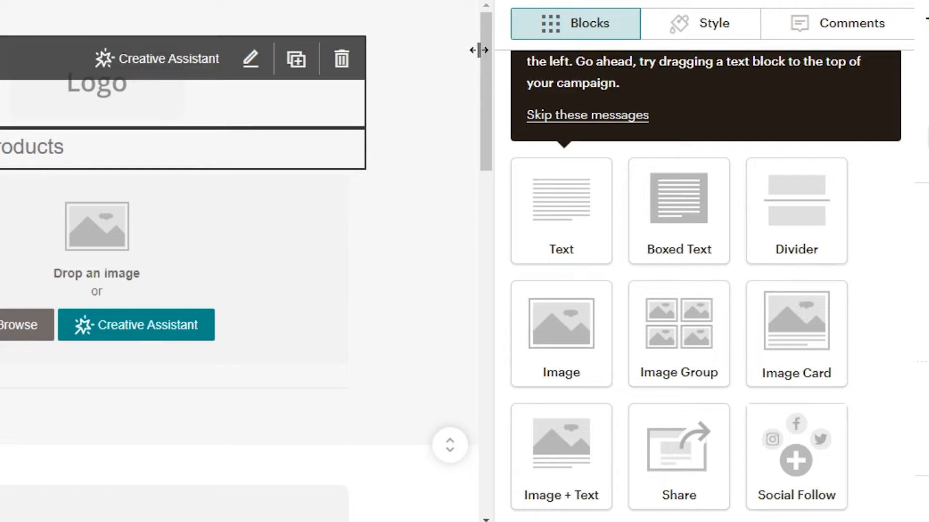
Step: Widen the email preview and delete the Start Shopping button block below the featured product text
drag(487, 48, 686, 48)
scroll(684, 211, down, 10)
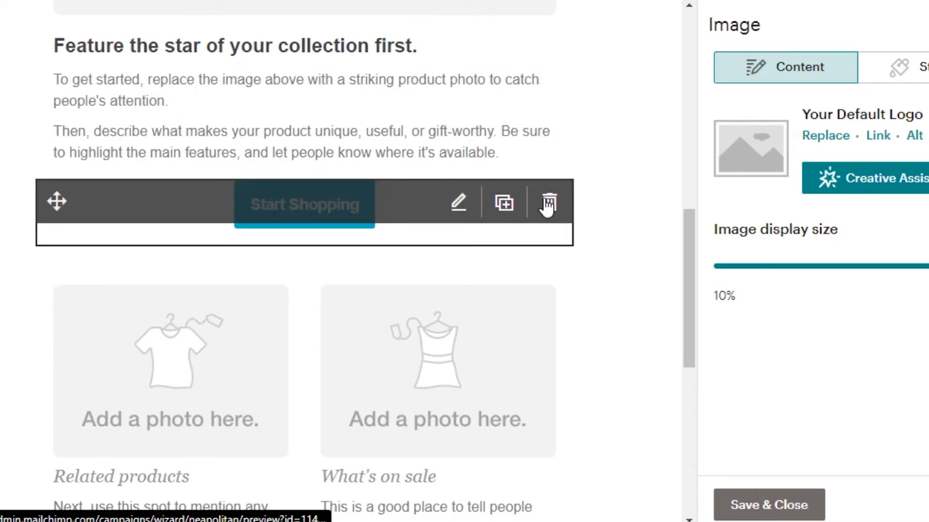
click(548, 204)
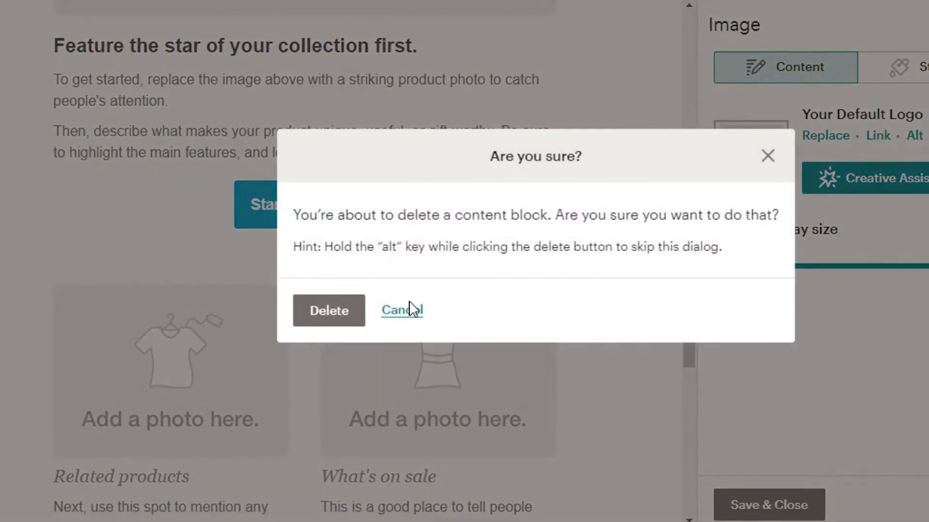
key(Return)
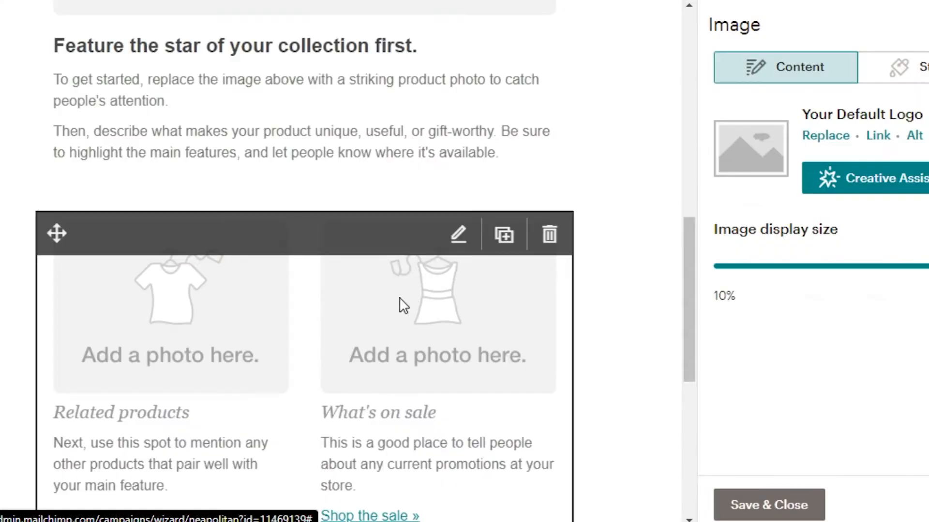
Step: Open the footer's Social Follow block, review its Facebook, Twitter, Instagram and Website link fields, and save and close it
drag(694, 238, 672, 337)
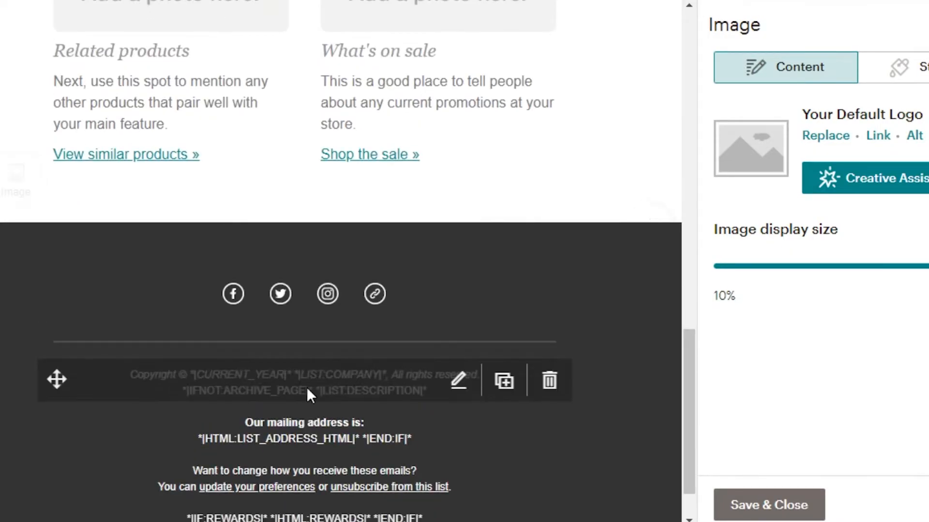
drag(688, 405, 695, 489)
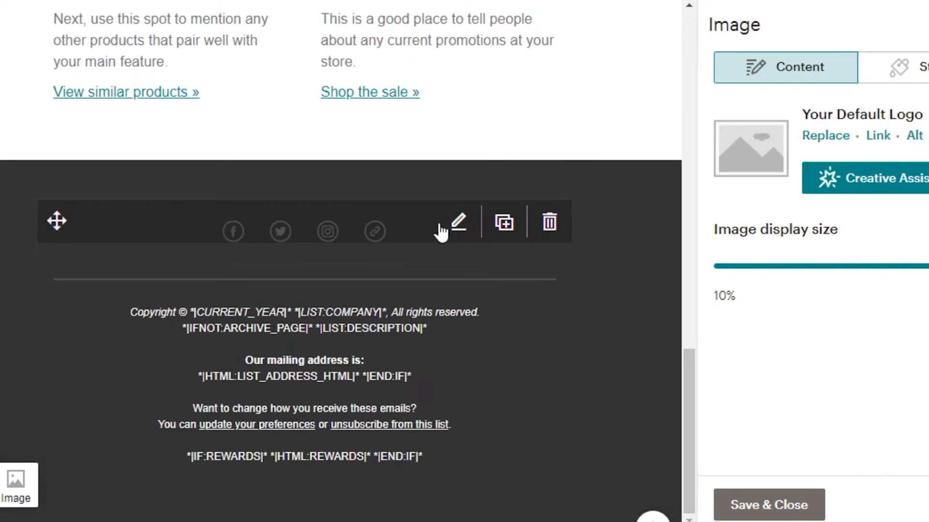
click(459, 223)
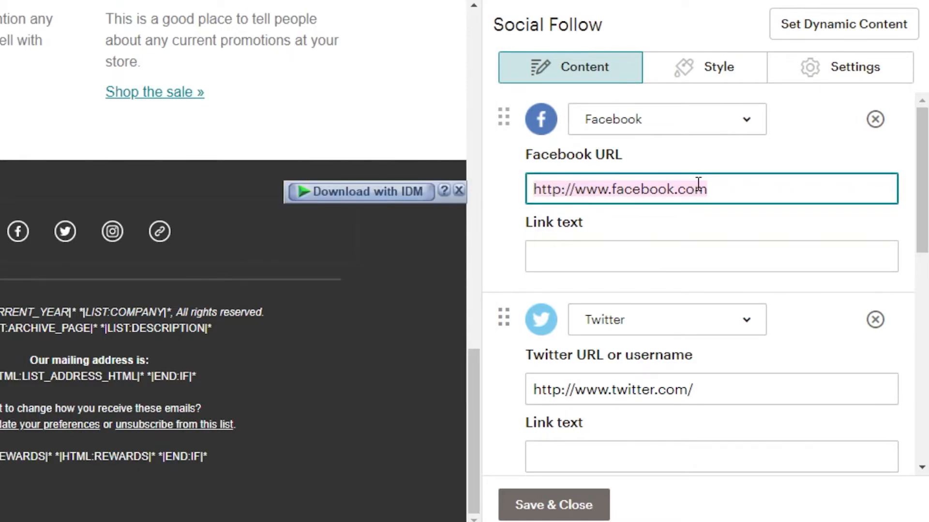
scroll(590, 284, down, 6)
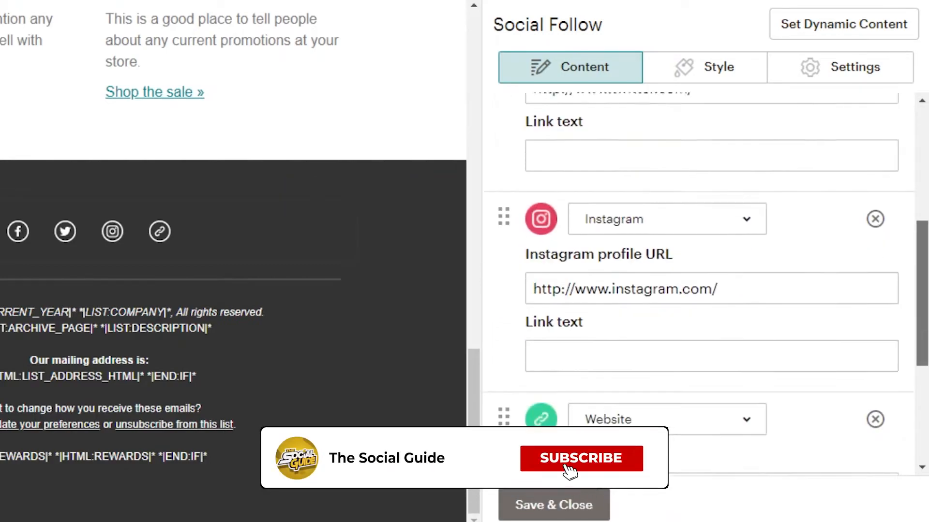
scroll(701, 290, down, 4)
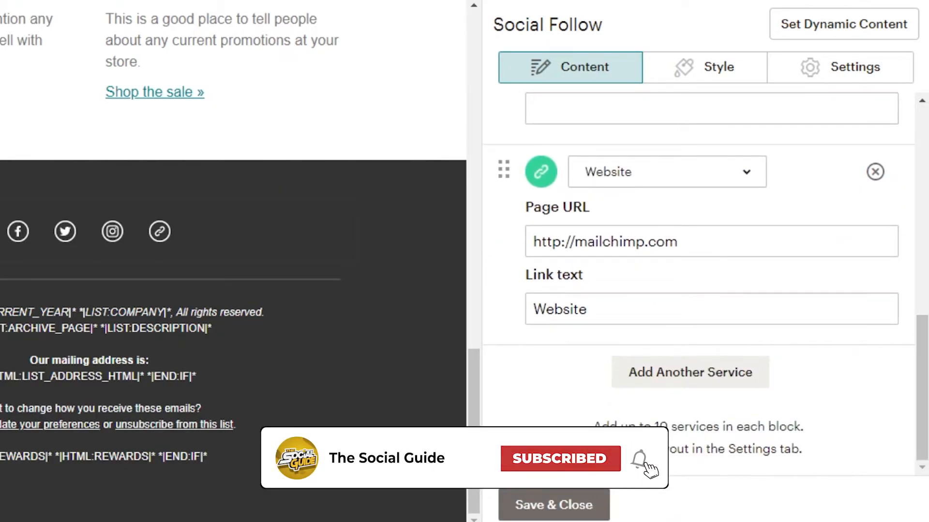
triple_click(631, 447)
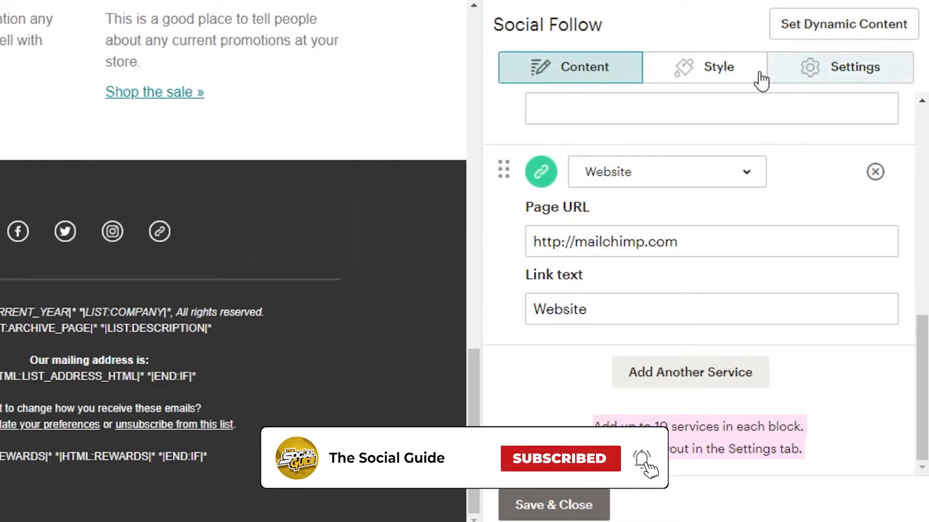
click(567, 510)
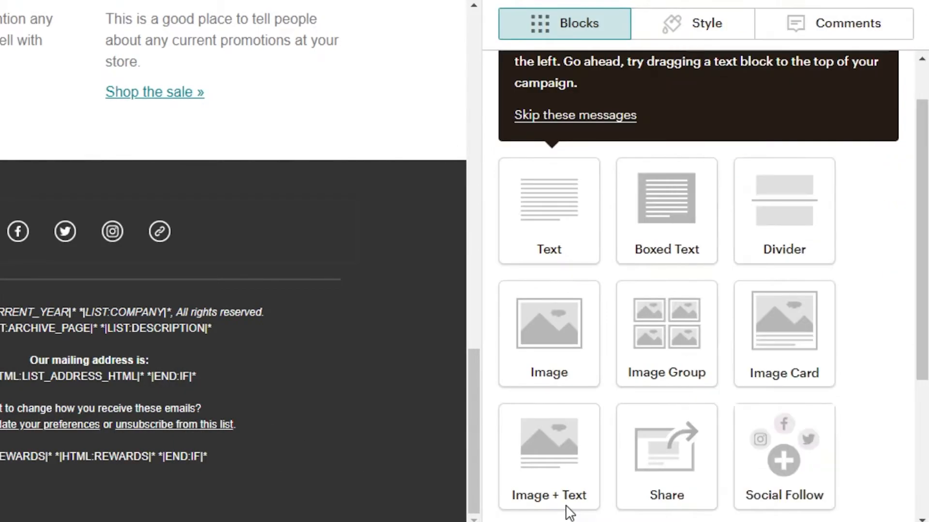
Step: Review the template's style sections, including the Header style options, and the campaign comments, and return to the content blocks
scroll(891, 220, up, 1)
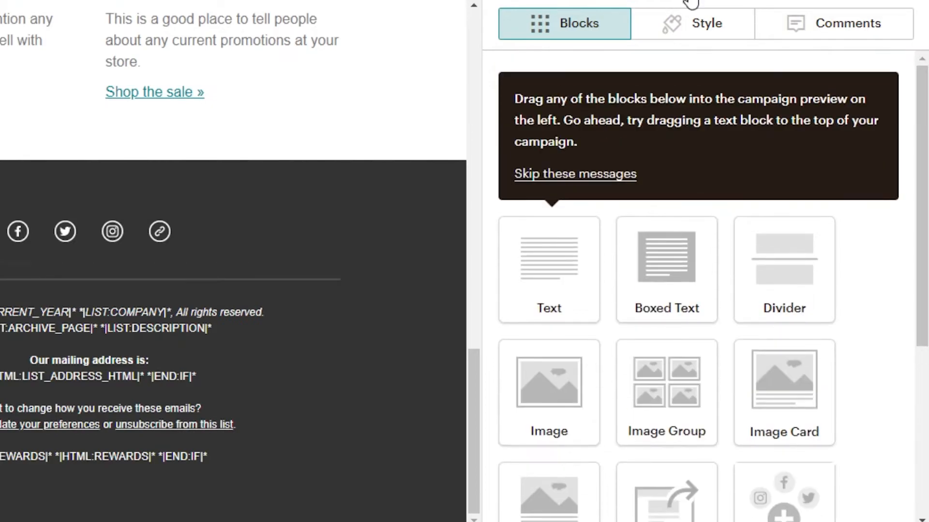
click(675, 34)
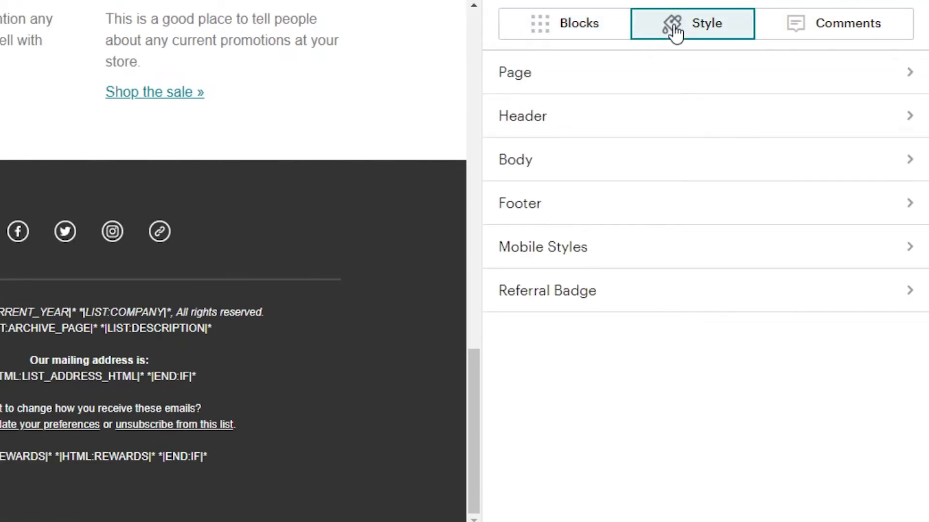
click(523, 128)
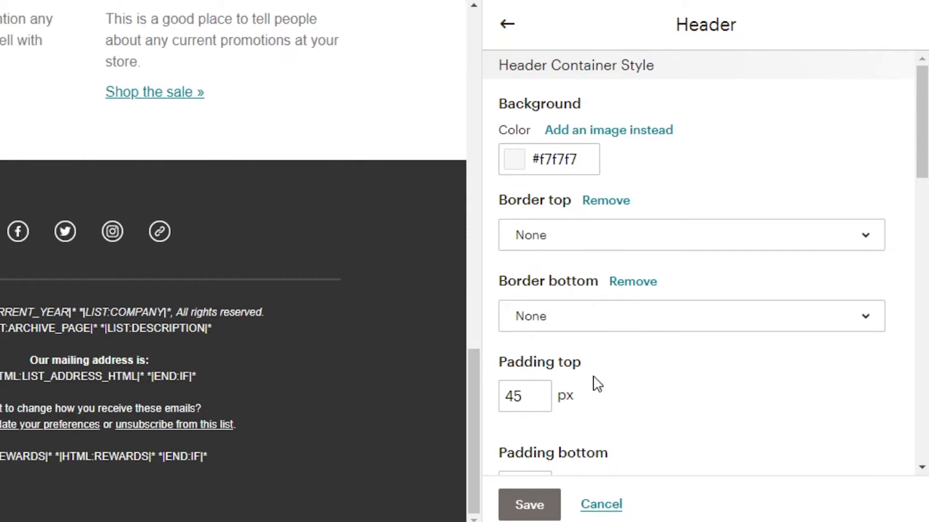
scroll(616, 102, down, 5)
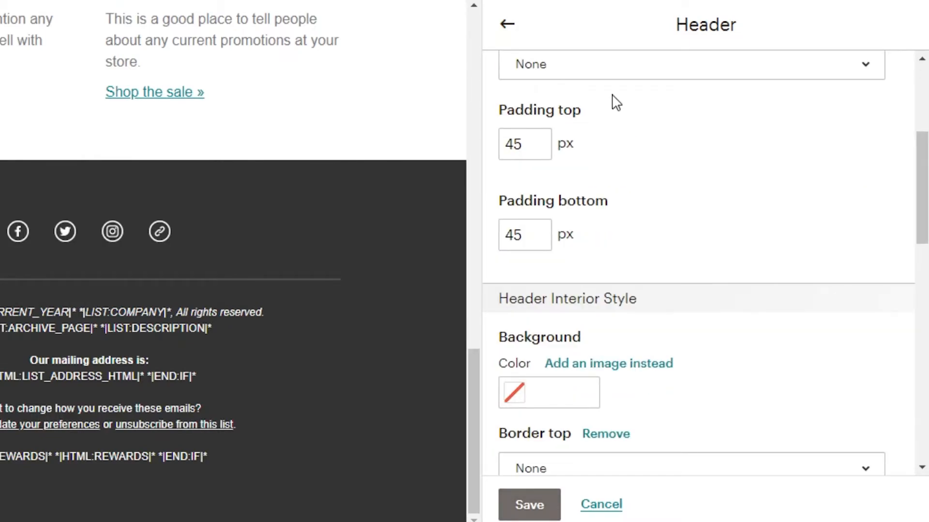
click(506, 25)
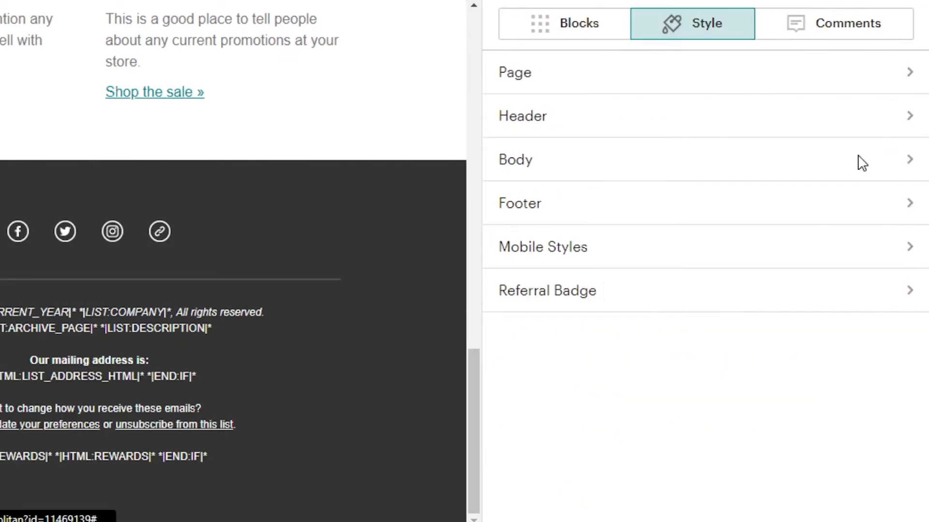
click(835, 20)
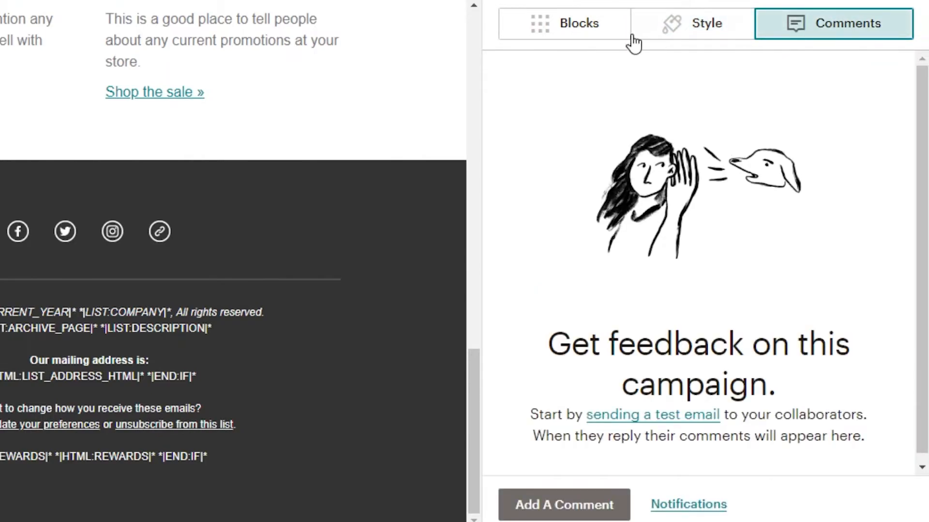
click(595, 37)
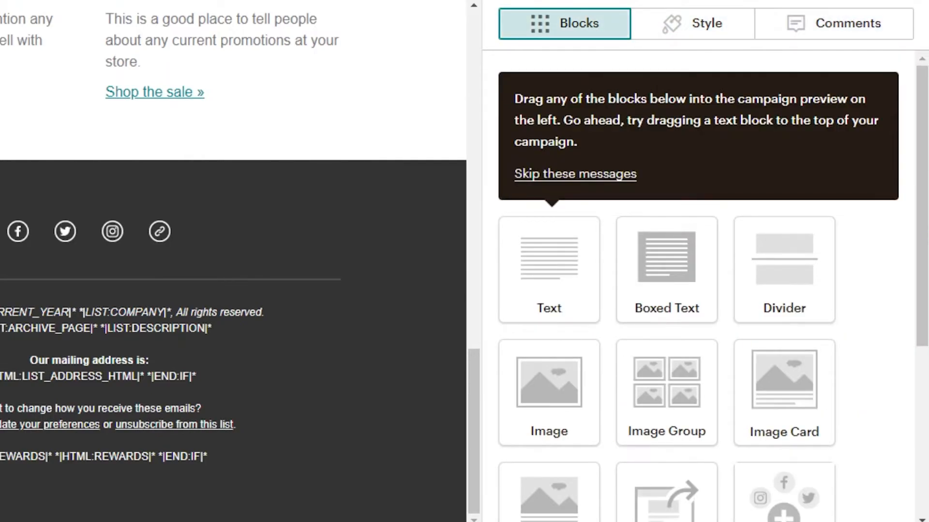
Step: Finish editing the email design and exit the builder anyway with the placeholder content still in place
drag(473, 386, 481, 171)
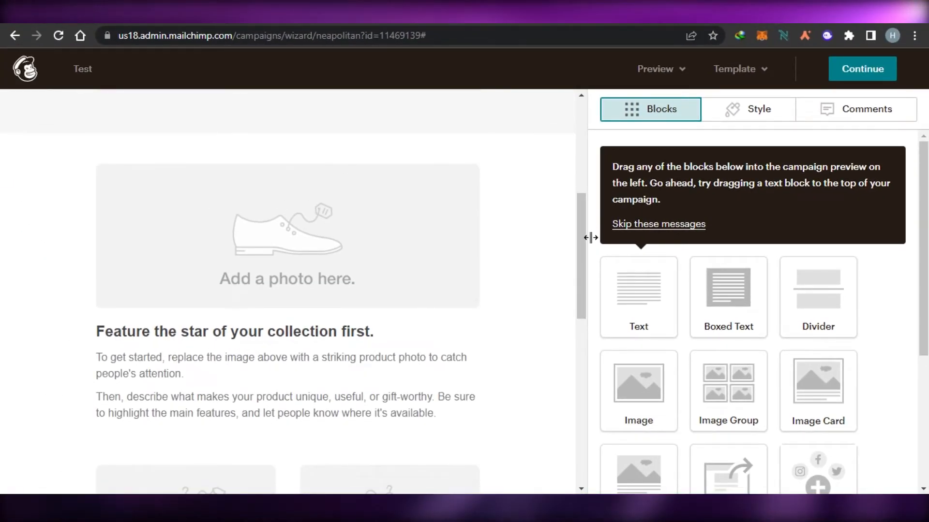
drag(584, 238, 582, 211)
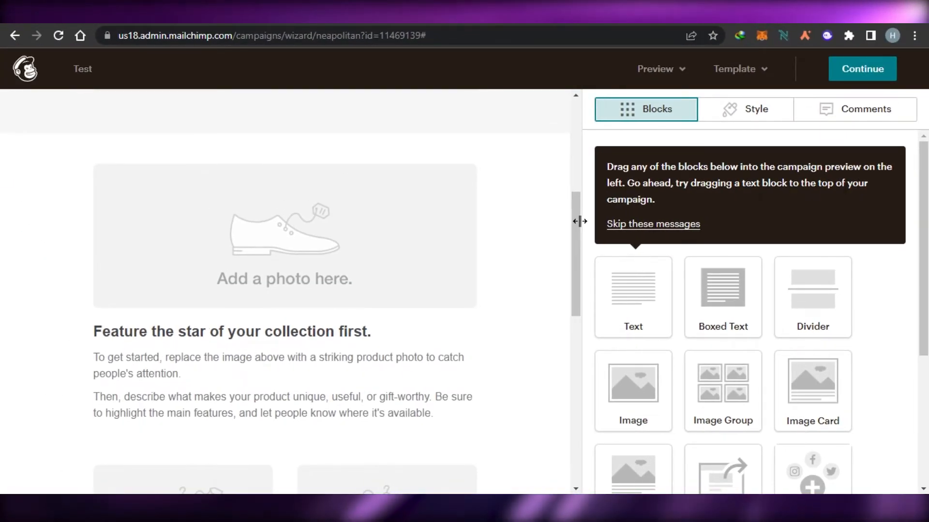
scroll(532, 203, up, 5)
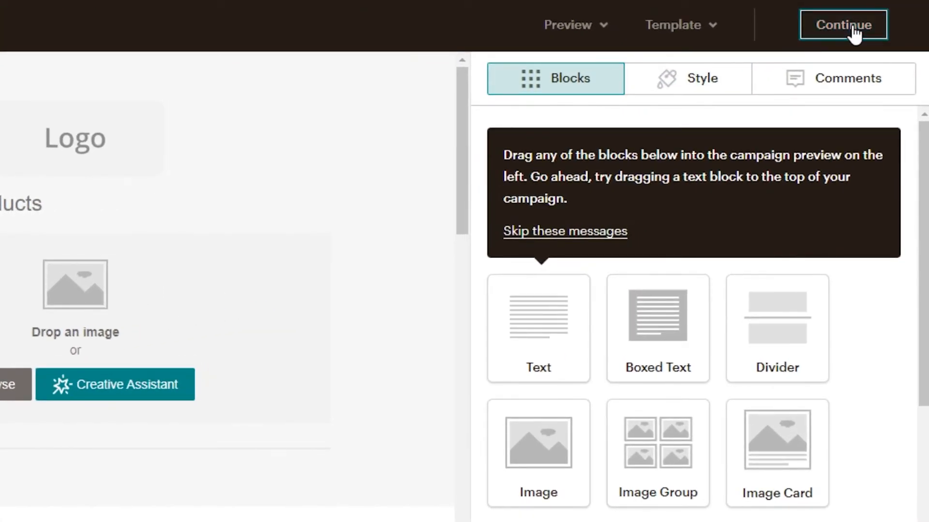
click(854, 32)
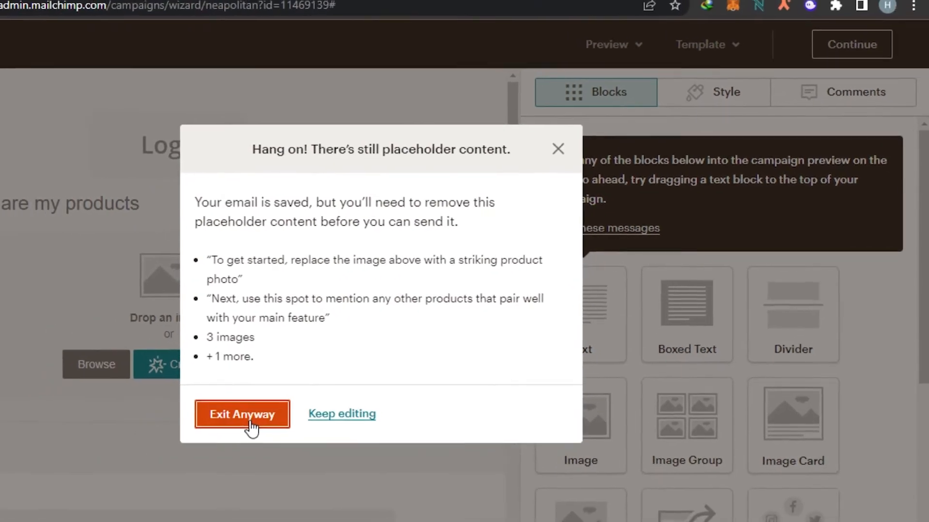
click(304, 404)
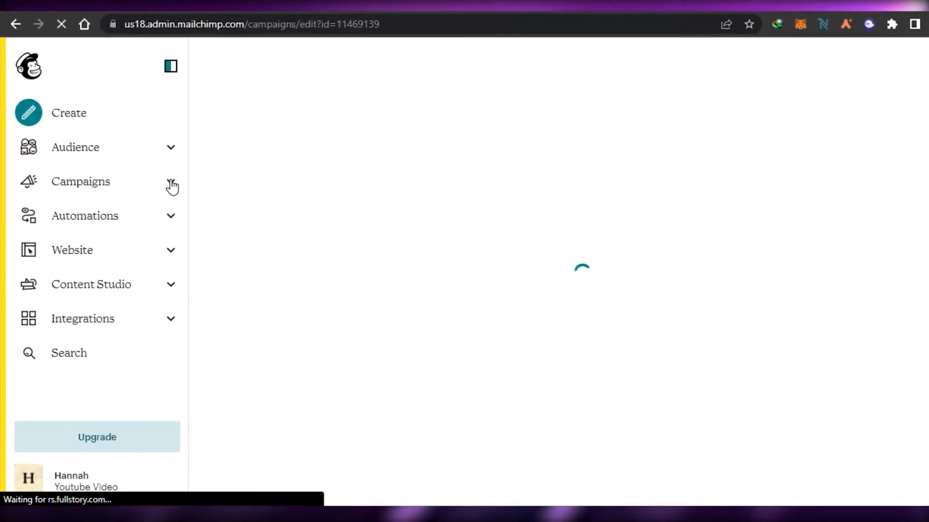
Step: Open the Campaigns and Website sections of the main navigation and look through their subpages
click(74, 175)
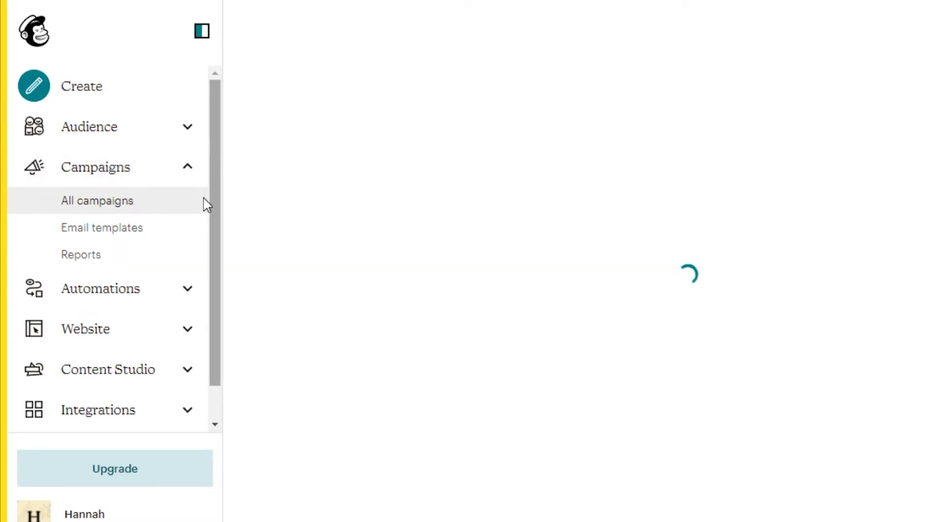
scroll(203, 213, down, 1)
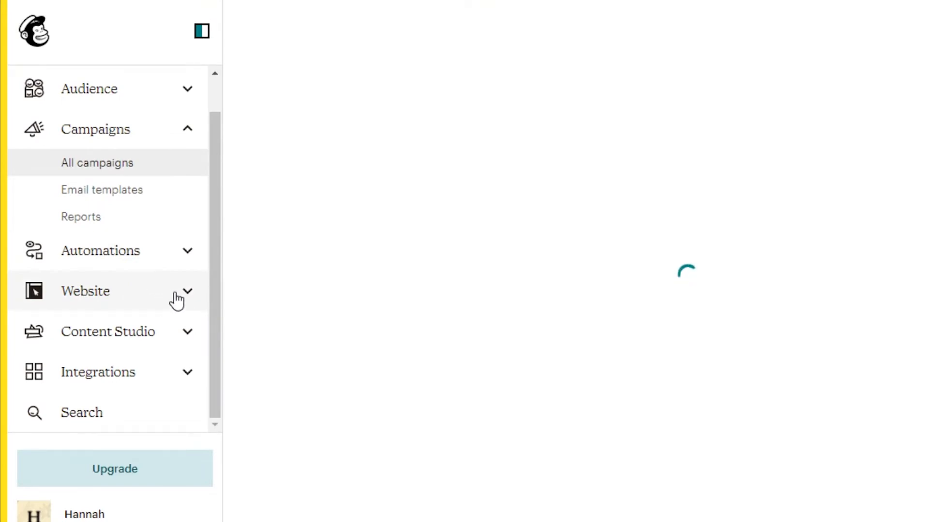
click(209, 288)
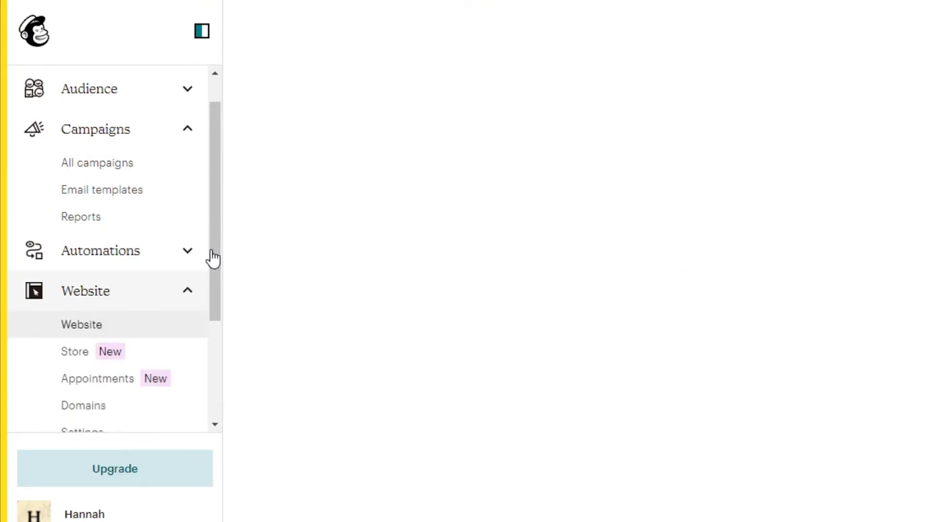
drag(216, 251, 203, 350)
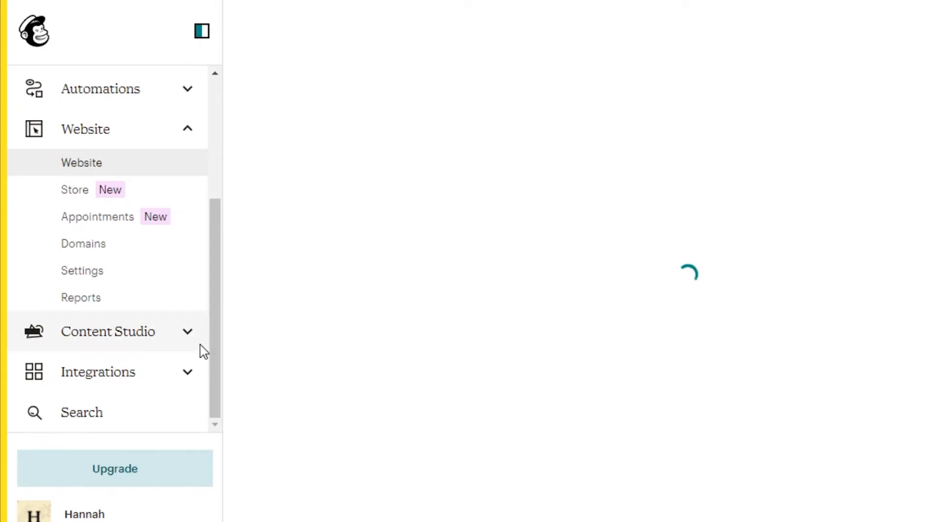
drag(219, 310, 231, 171)
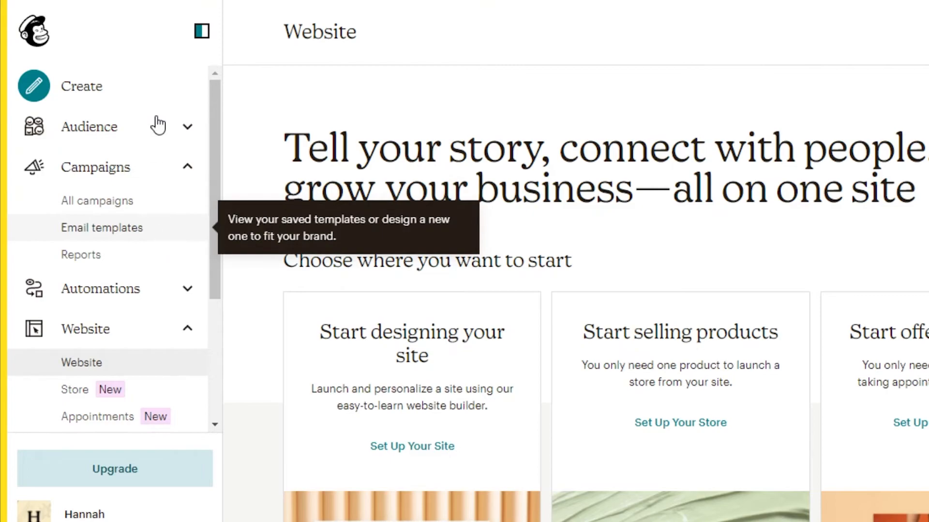
Step: Open the Automations section, look over its subpages and the Customer Journeys page, and open the page for creating a new campaign
scroll(198, 204, down, 3)
click(188, 156)
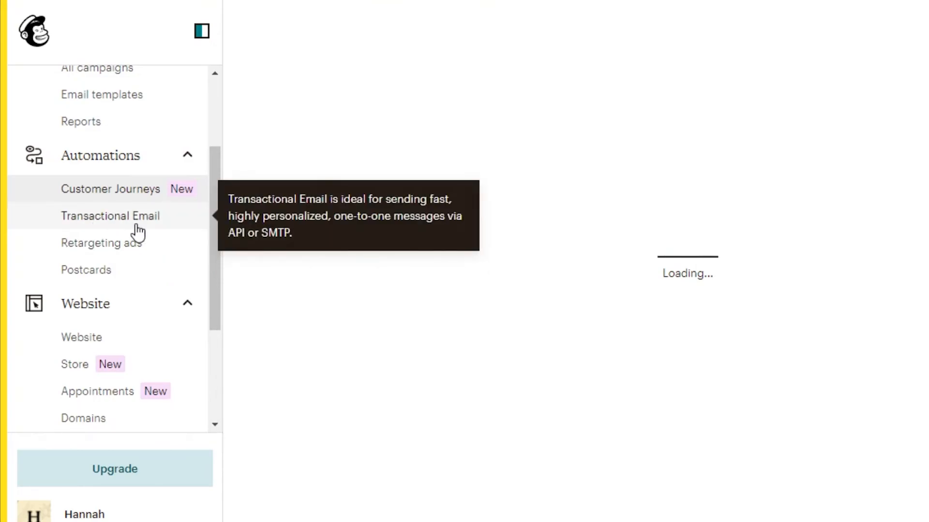
scroll(207, 279, down, 4)
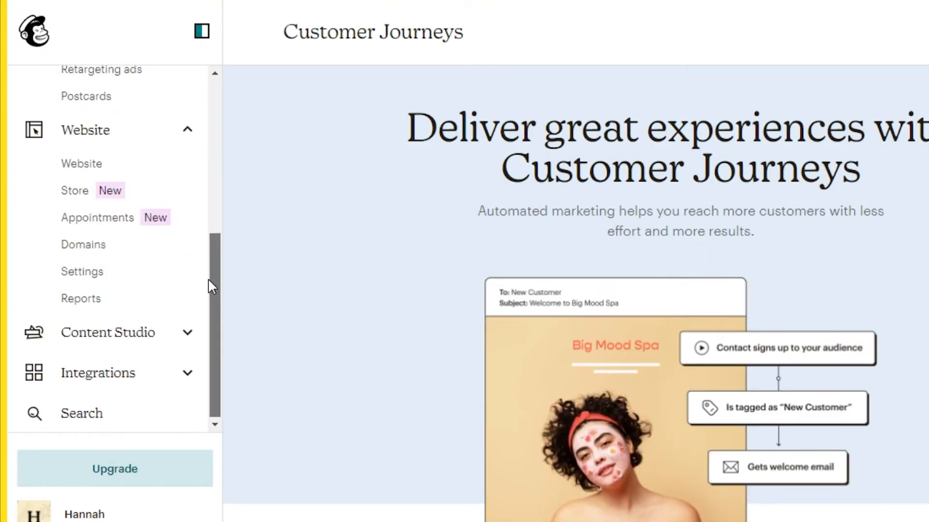
drag(218, 307, 230, 140)
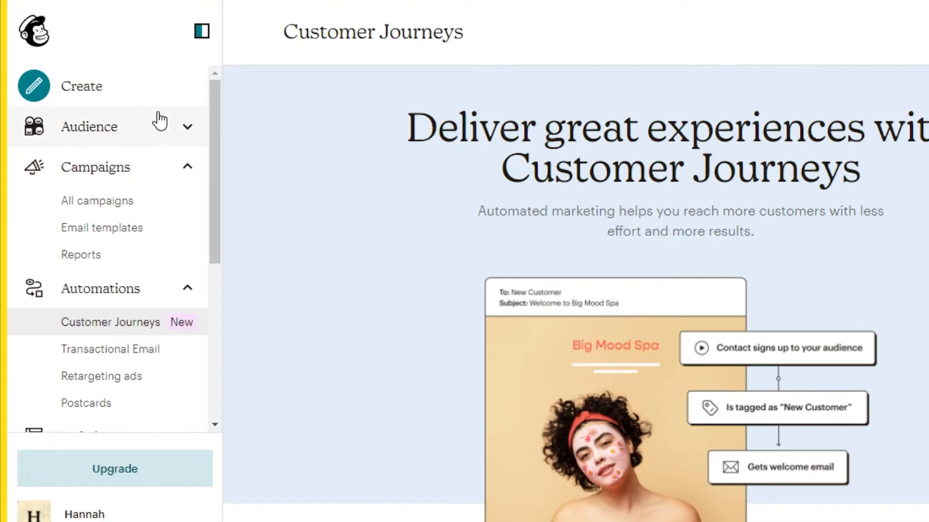
click(110, 95)
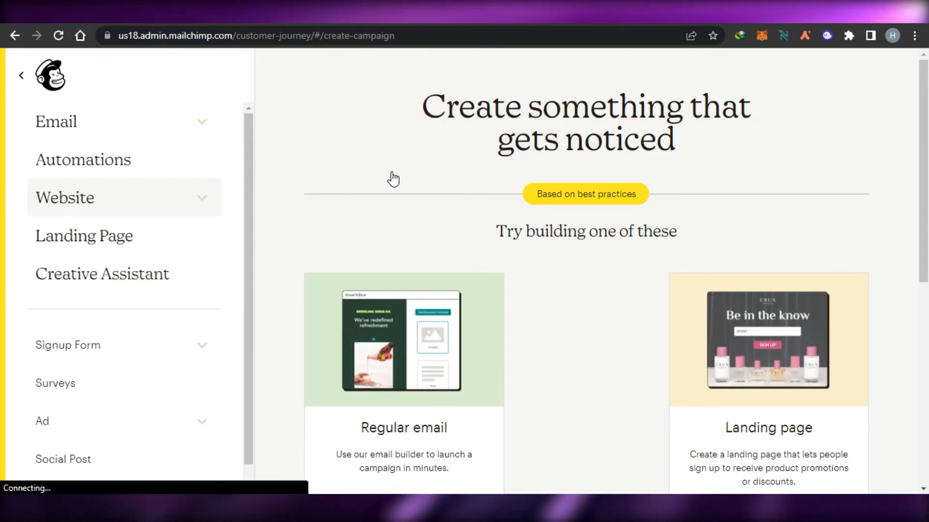
mouse_move(924, 145)
mouse_down()
mouse_move(923, 350)
mouse_move(924, 144)
mouse_up()
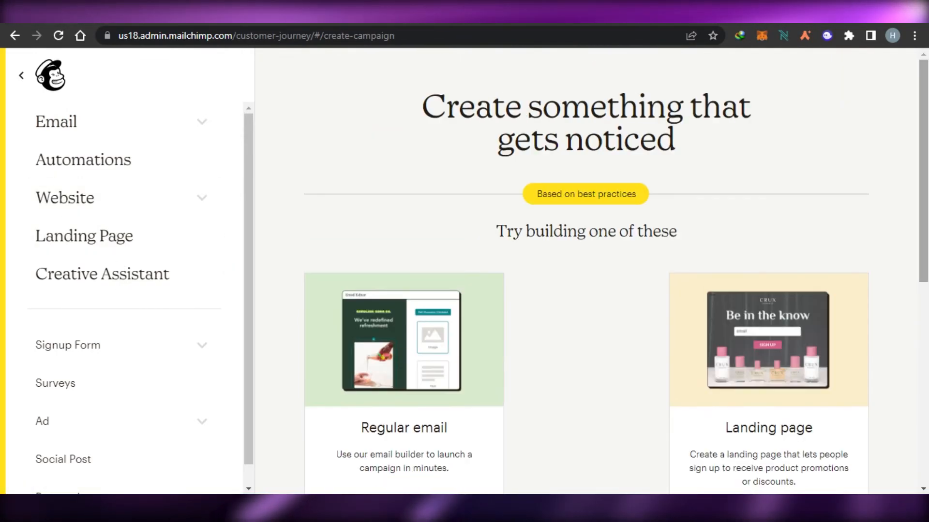
Step: Look over the suggested campaign types and the Website and Email creation options, and leave the campaign creation page
scroll(441, 154, down, 3)
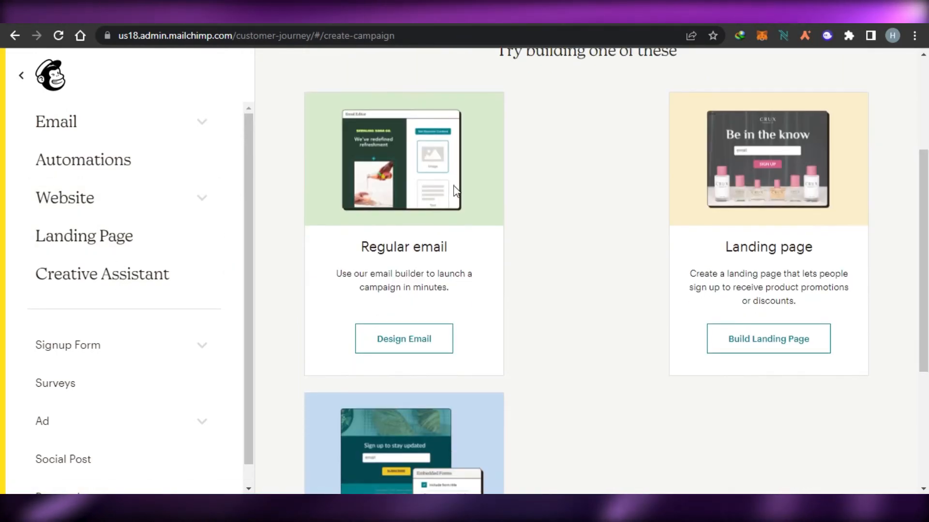
drag(925, 222, 924, 131)
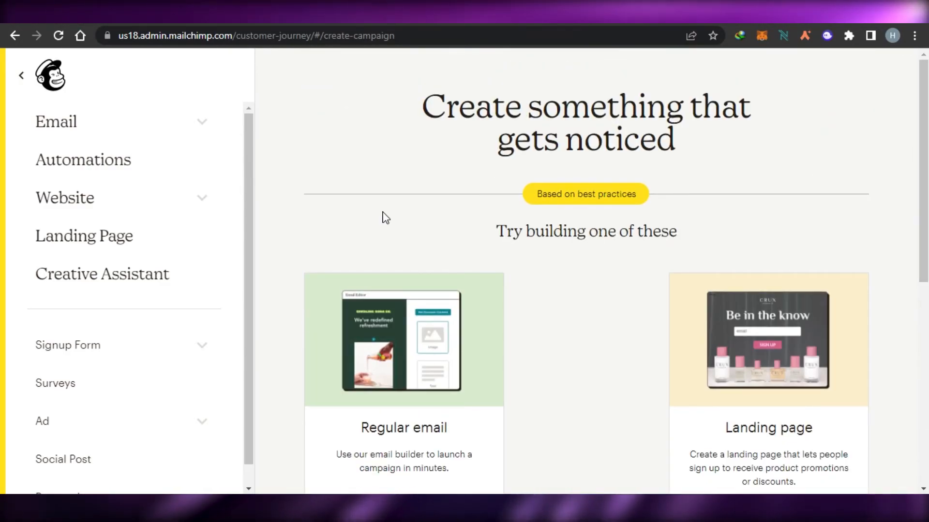
click(207, 203)
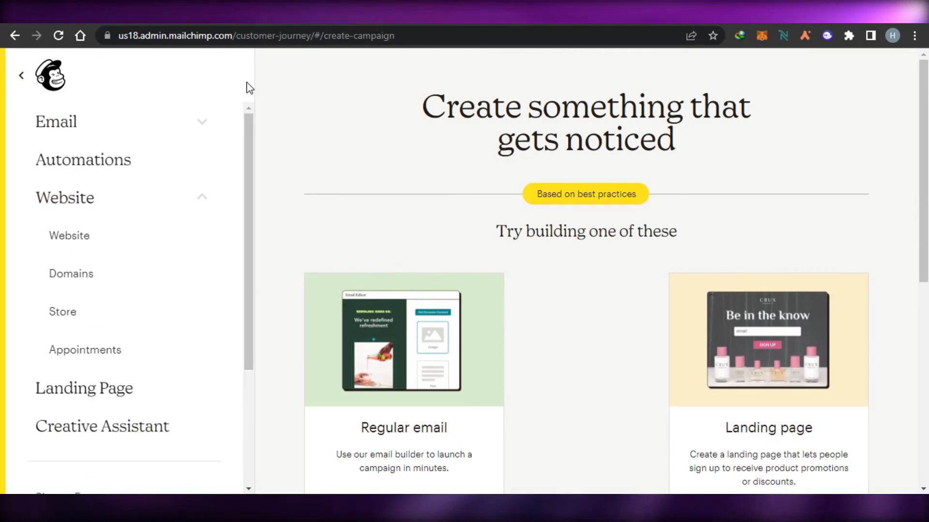
drag(249, 150, 247, 122)
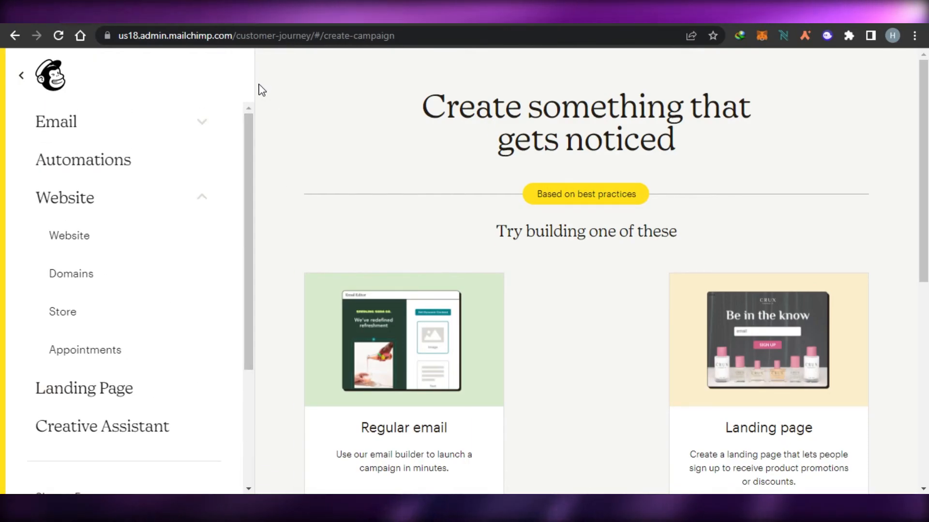
mouse_move(248, 141)
mouse_down()
mouse_move(249, 174)
mouse_move(249, 143)
mouse_up()
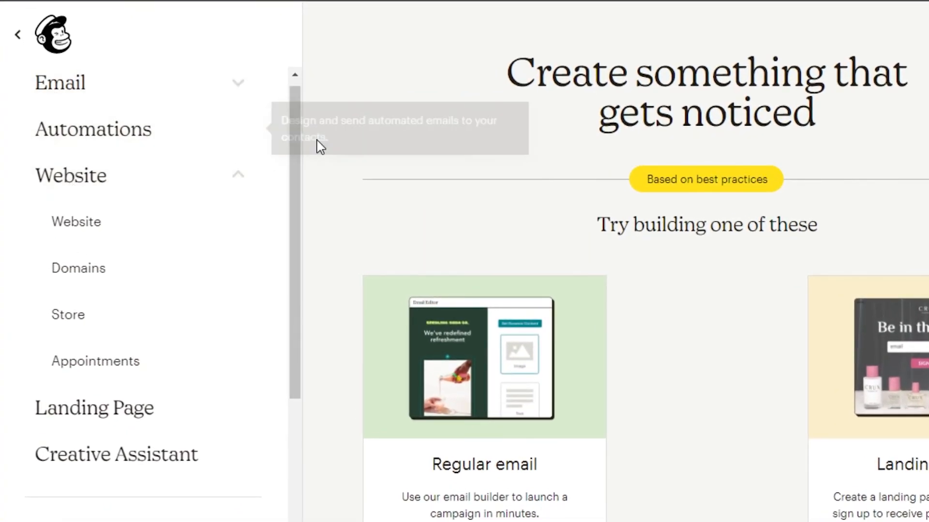
mouse_move(297, 141)
mouse_down()
mouse_move(290, 272)
mouse_move(284, 137)
mouse_up()
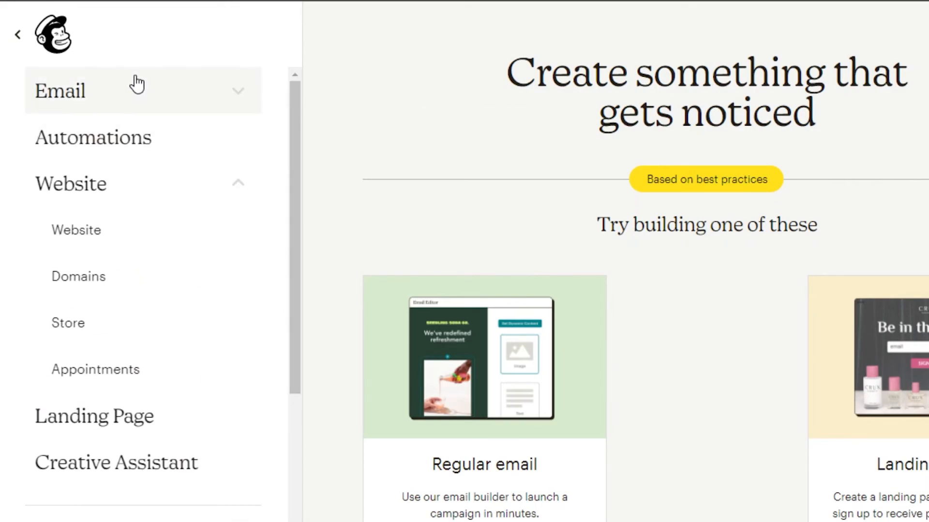
click(215, 97)
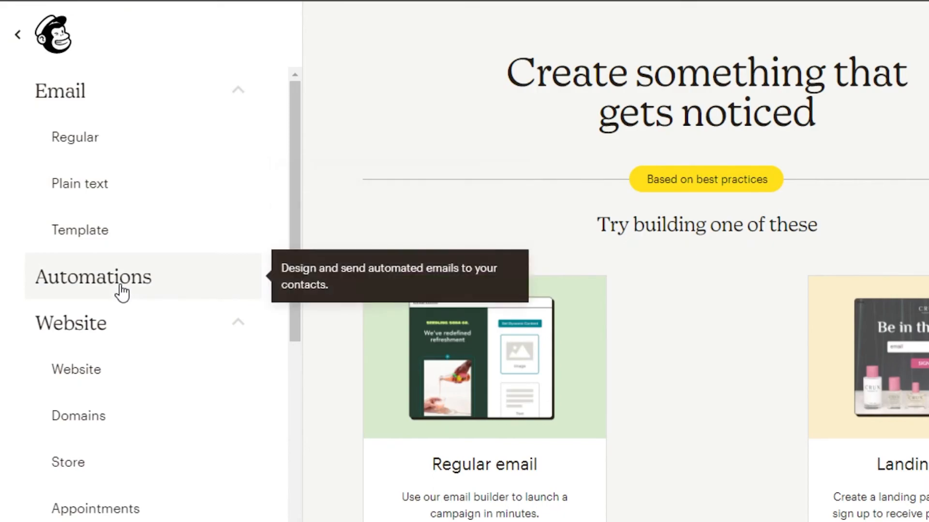
click(13, 37)
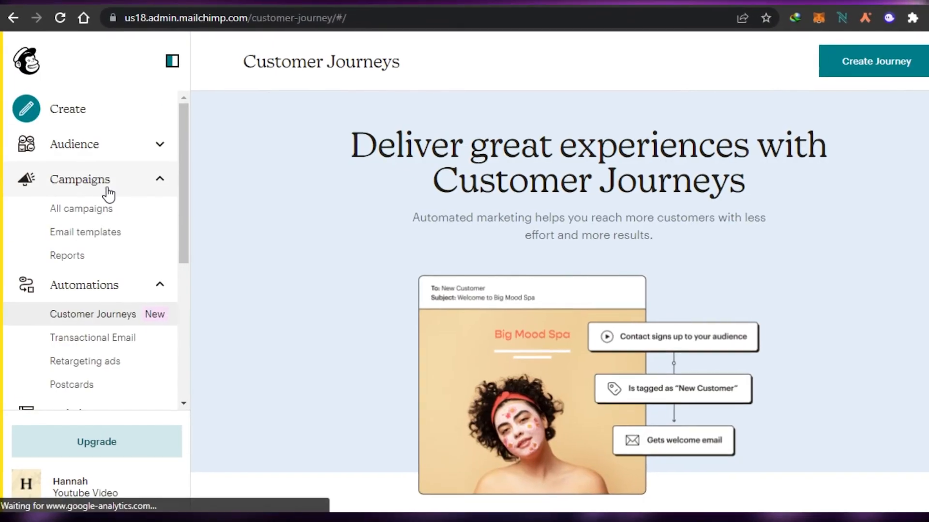
Step: Open the Audience dashboard and examine its options for adding contacts, creating signup forms, social posts and ads, and its getting-started resources
click(116, 156)
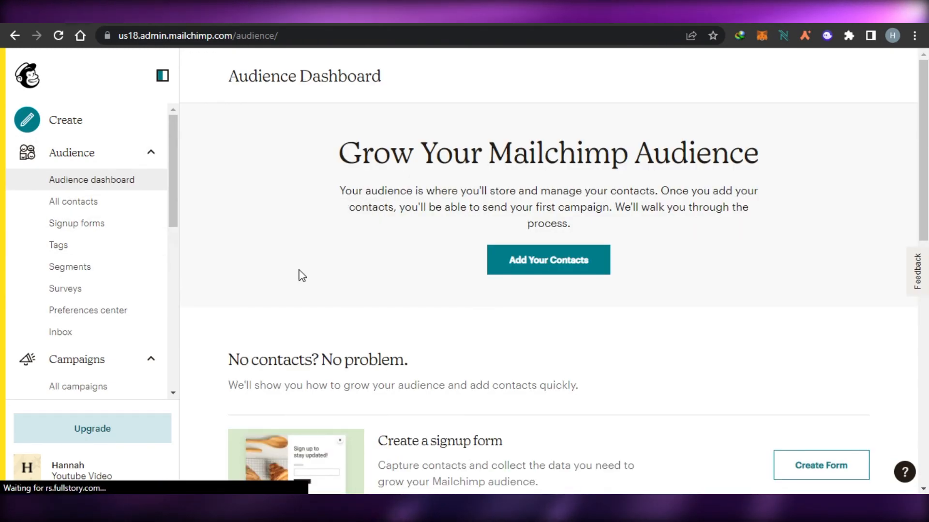
scroll(577, 156, down, 8)
scroll(548, 290, down, 3)
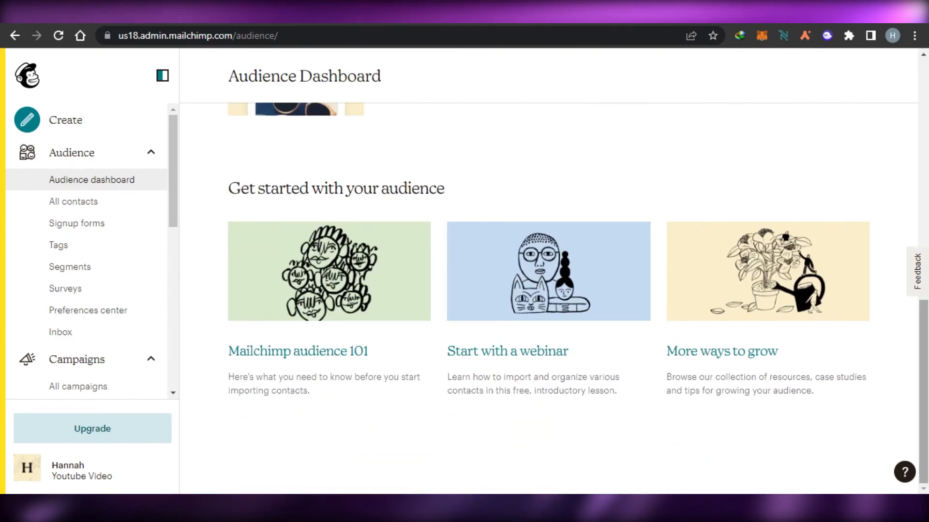
scroll(549, 290, up, 12)
scroll(925, 293, down, 7)
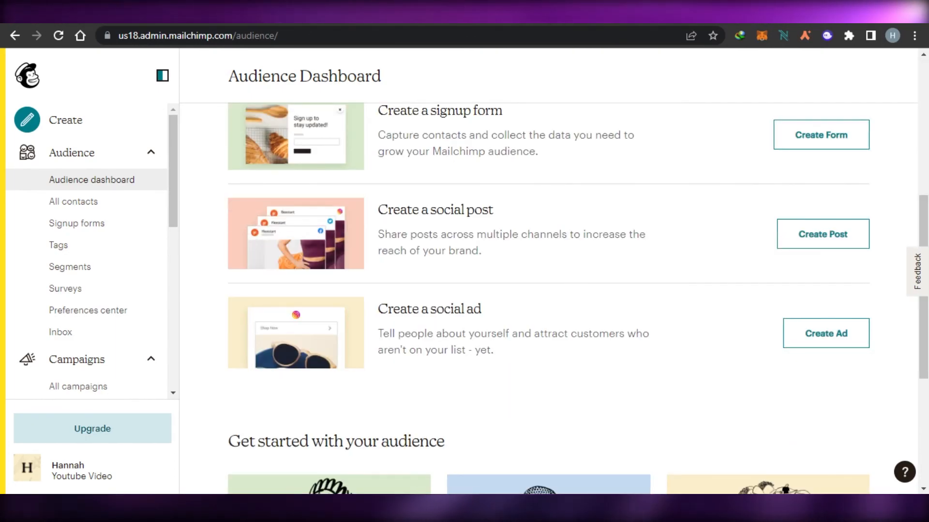
scroll(466, 56, up, 7)
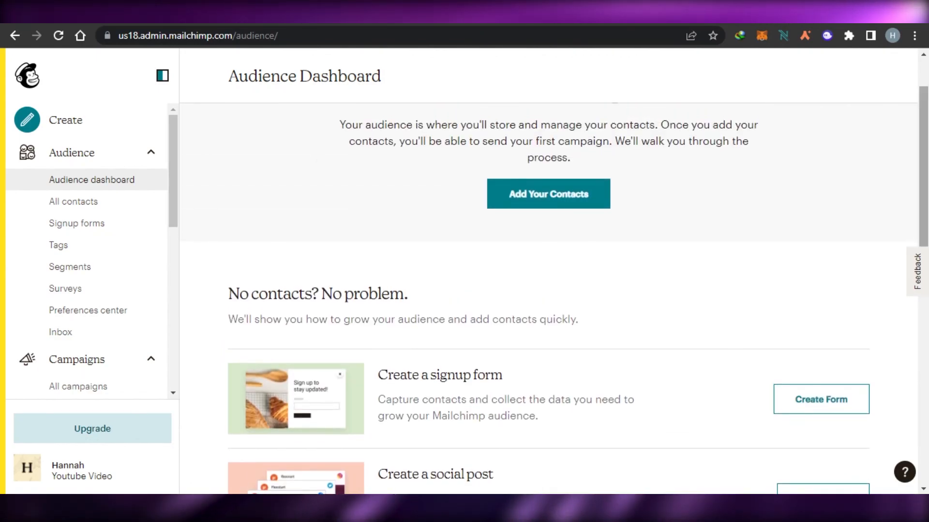
scroll(173, 148, down, 3)
scroll(176, 136, up, 3)
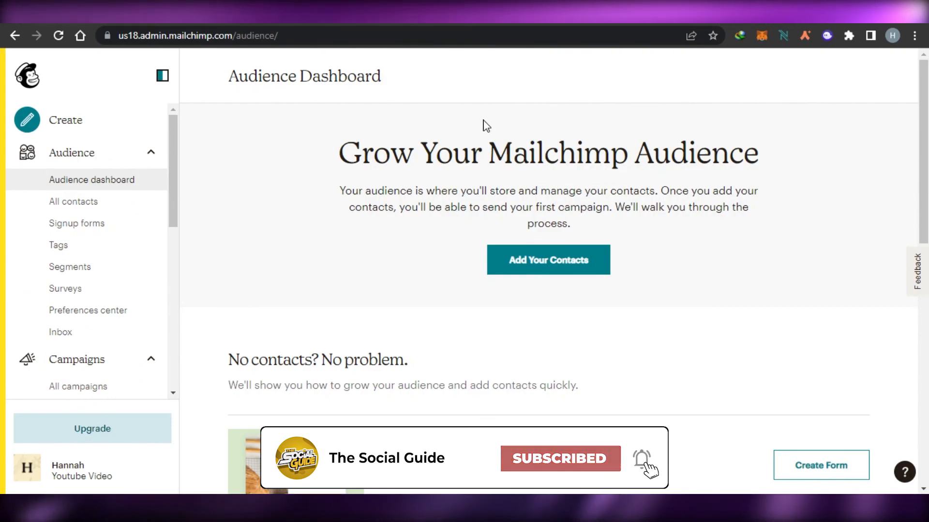
scroll(926, 297, down, 7)
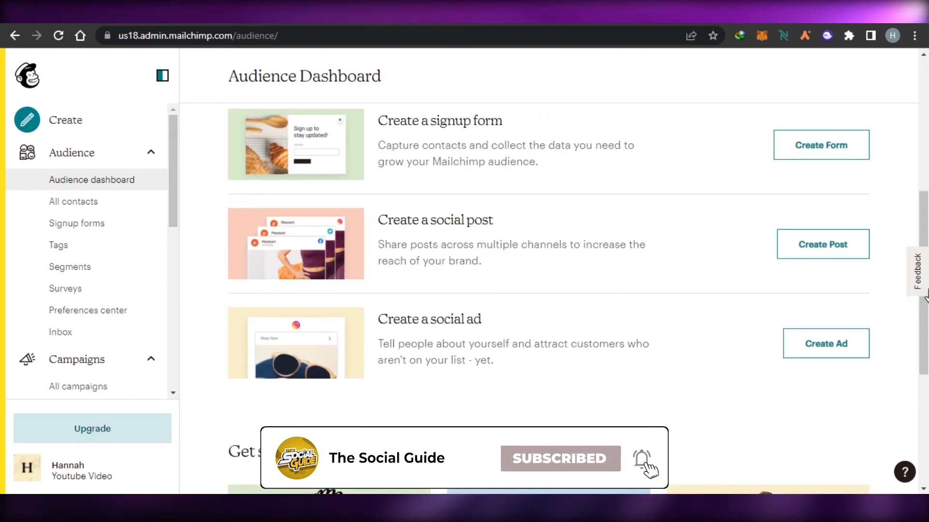
scroll(395, 327, down, 5)
scroll(395, 328, up, 12)
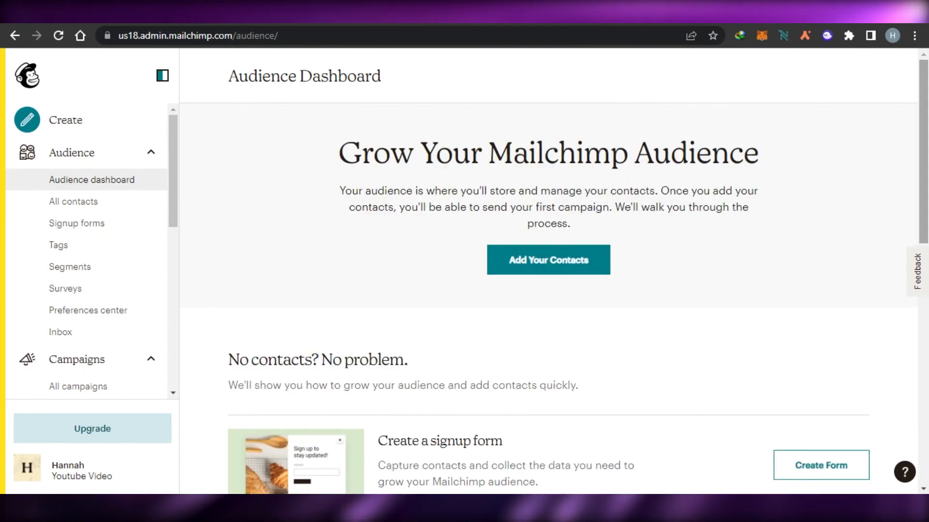